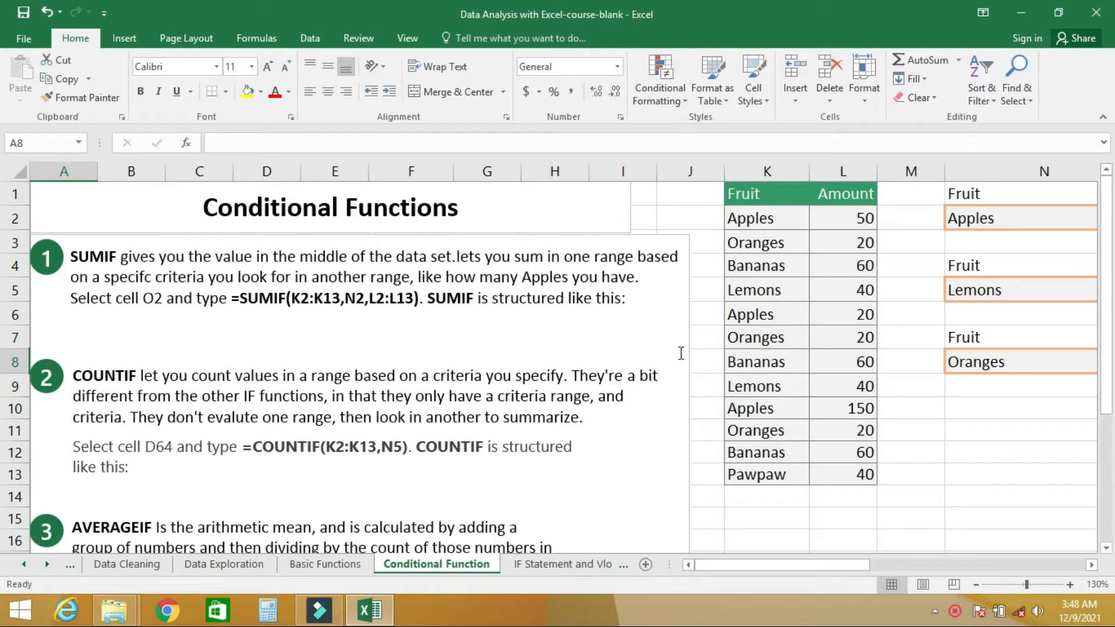
Examine the Apples entries and their amounts in the fruit table on the Conditional Function sheet.
left_click_drag(735, 573, 842, 568)
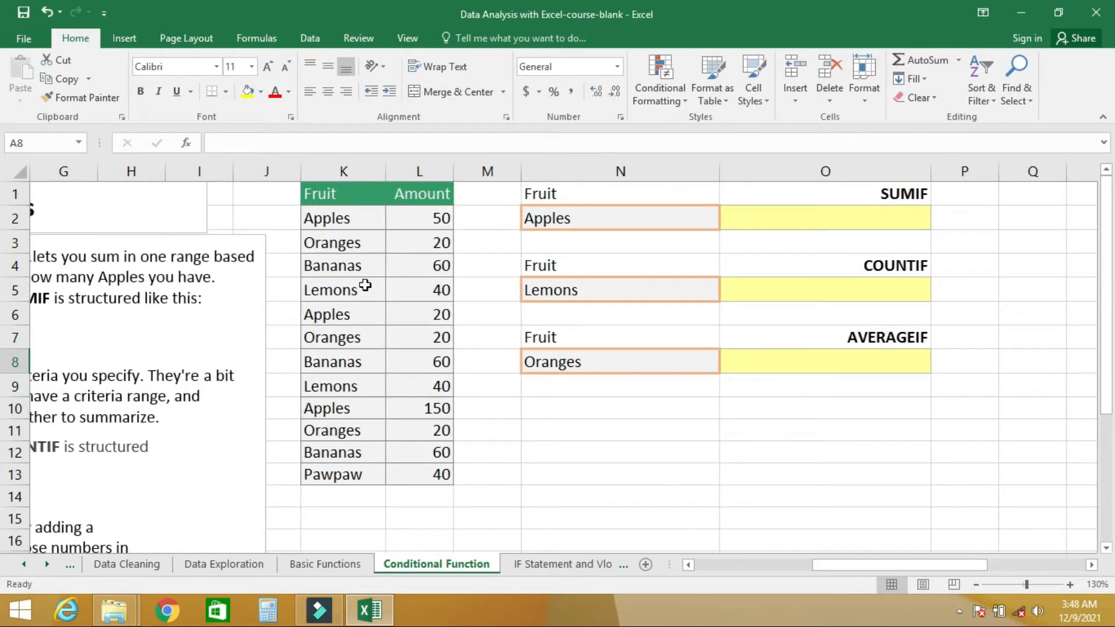
left_click(331, 223)
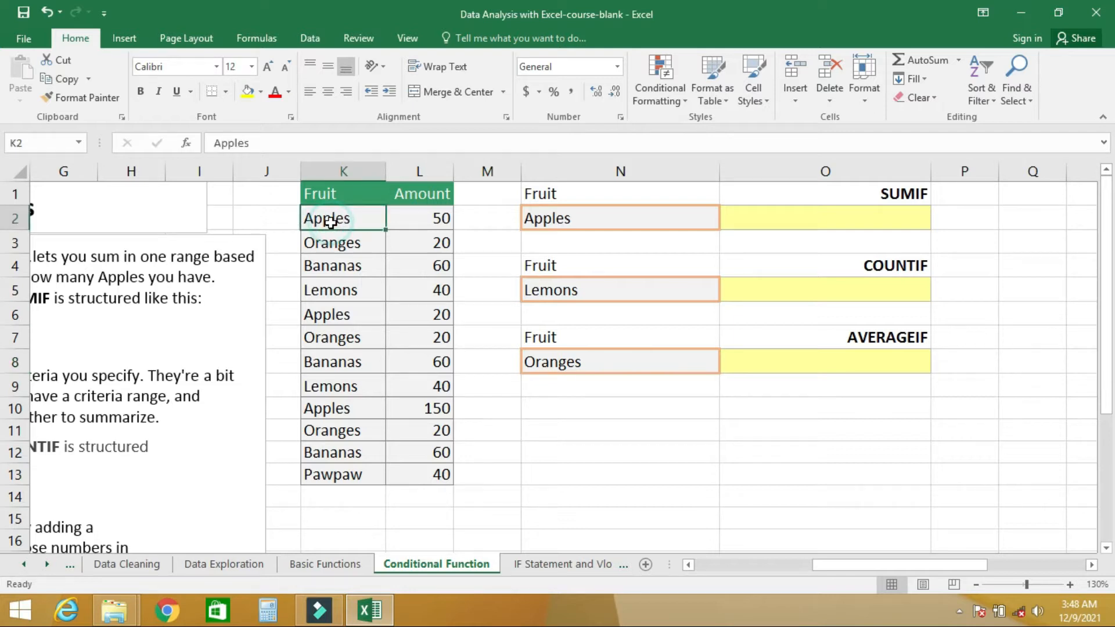
left_click(415, 222)
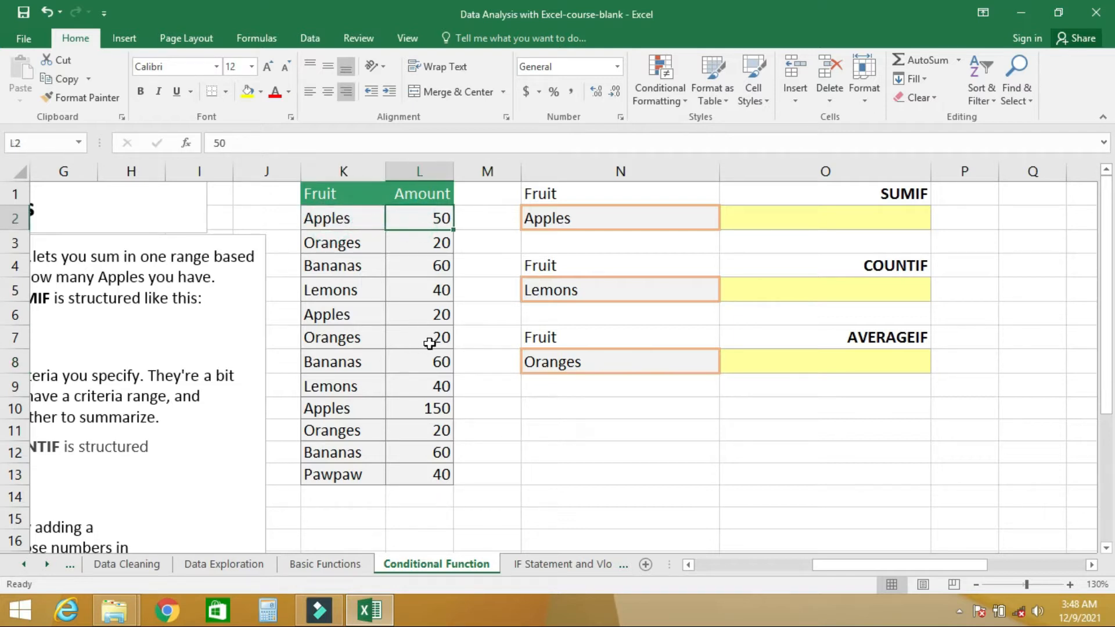
left_click(420, 323)
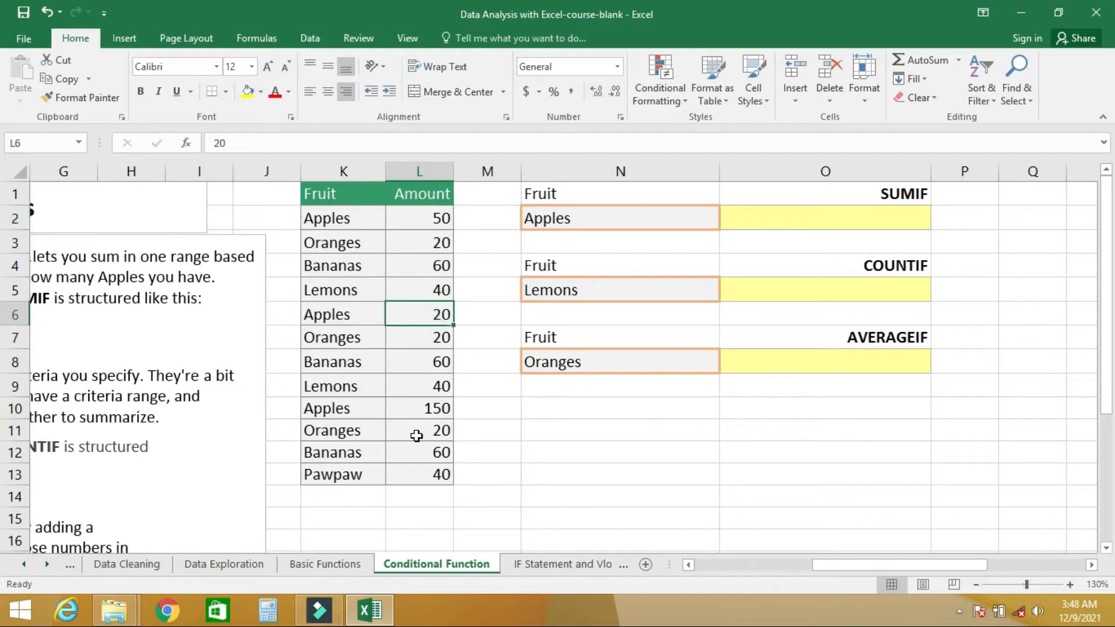
left_click(433, 412)
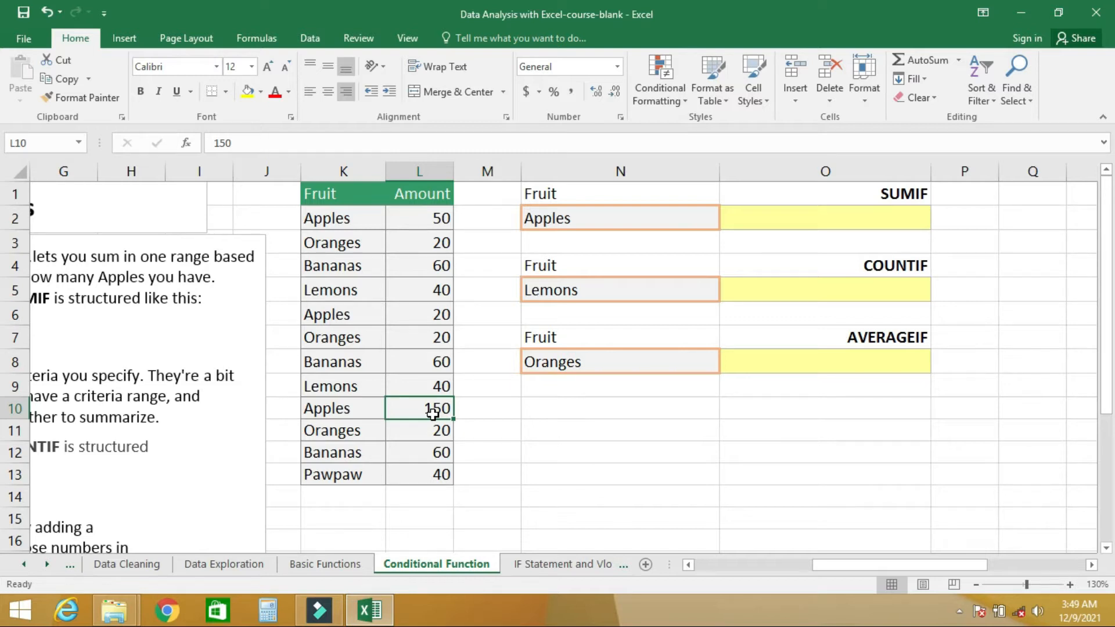
left_click_drag(1111, 256, 1111, 254)
Try the fruit choice list in cell N2 by choosing Oranges, and set it back to Apples.
left_click(576, 219)
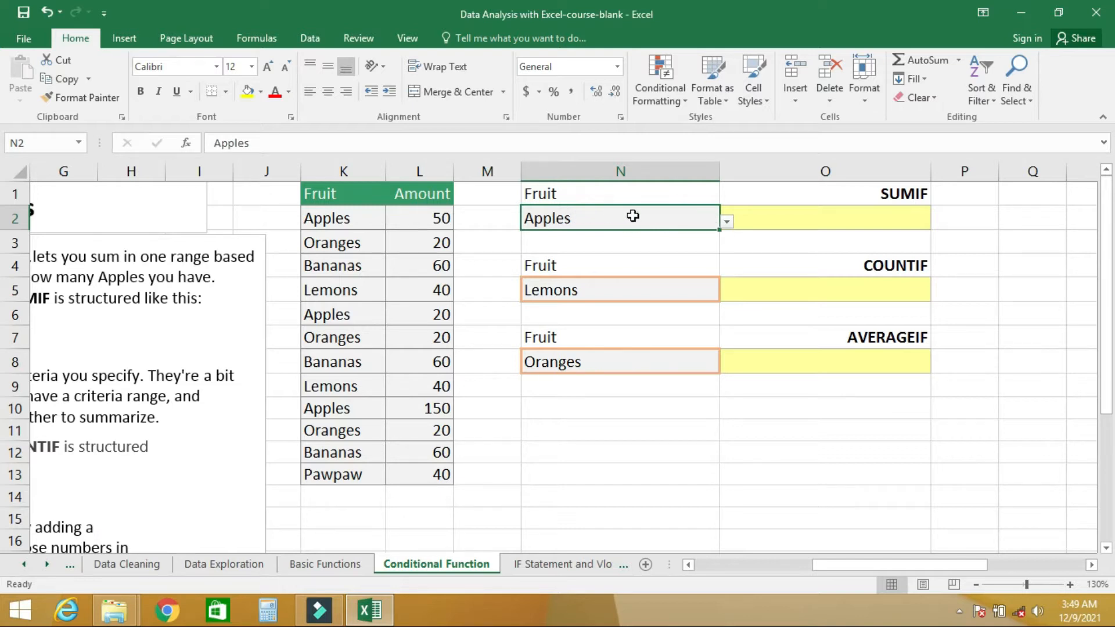
left_click(729, 222)
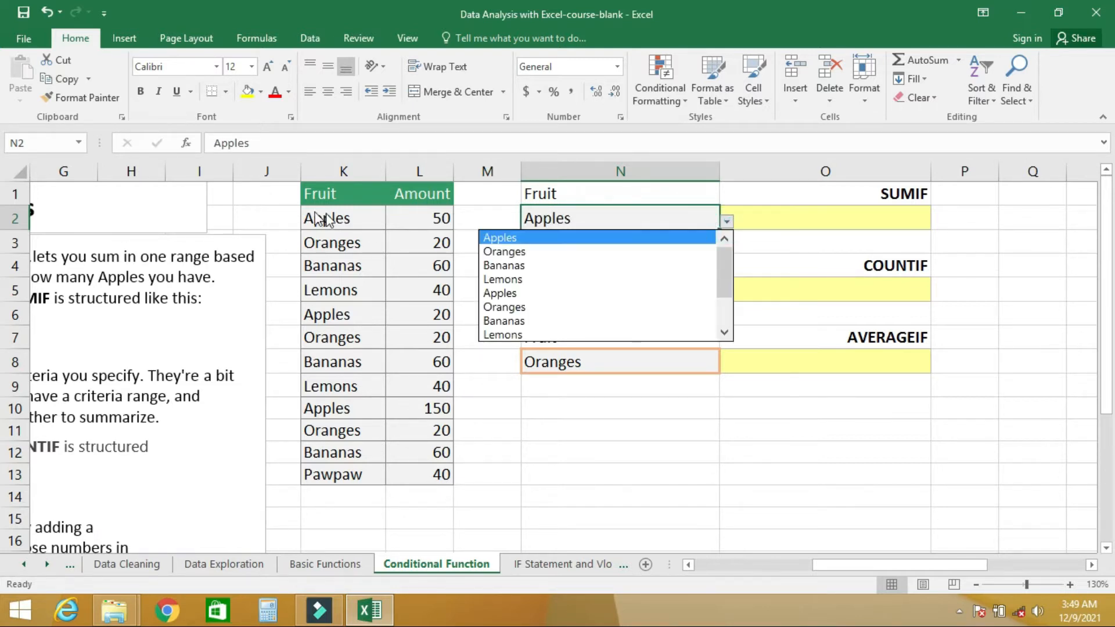
left_click(503, 250)
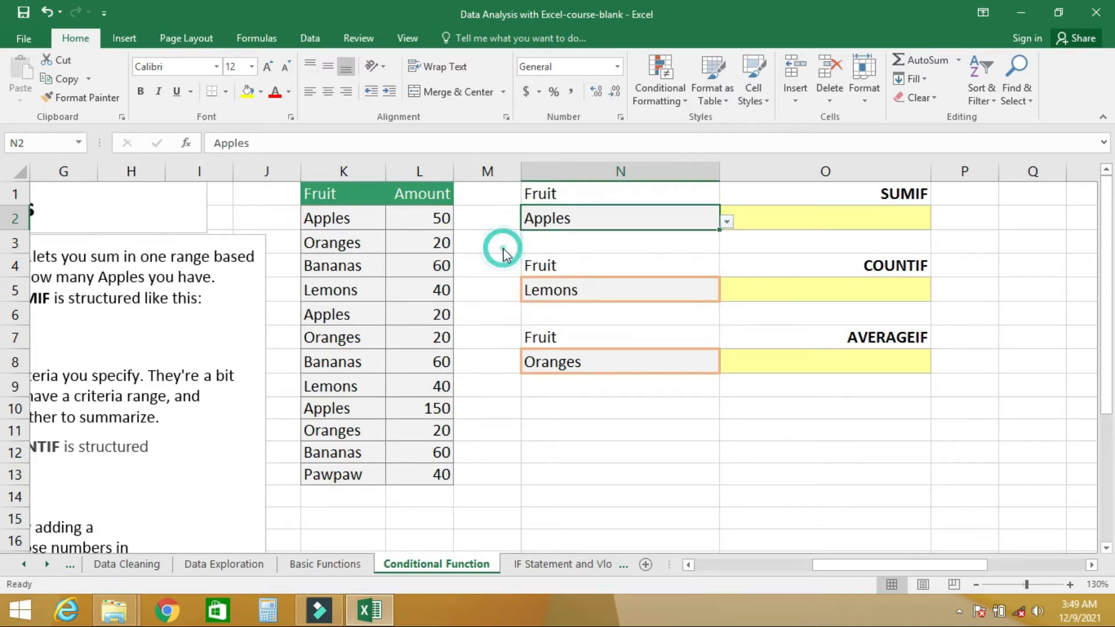
left_click(727, 222)
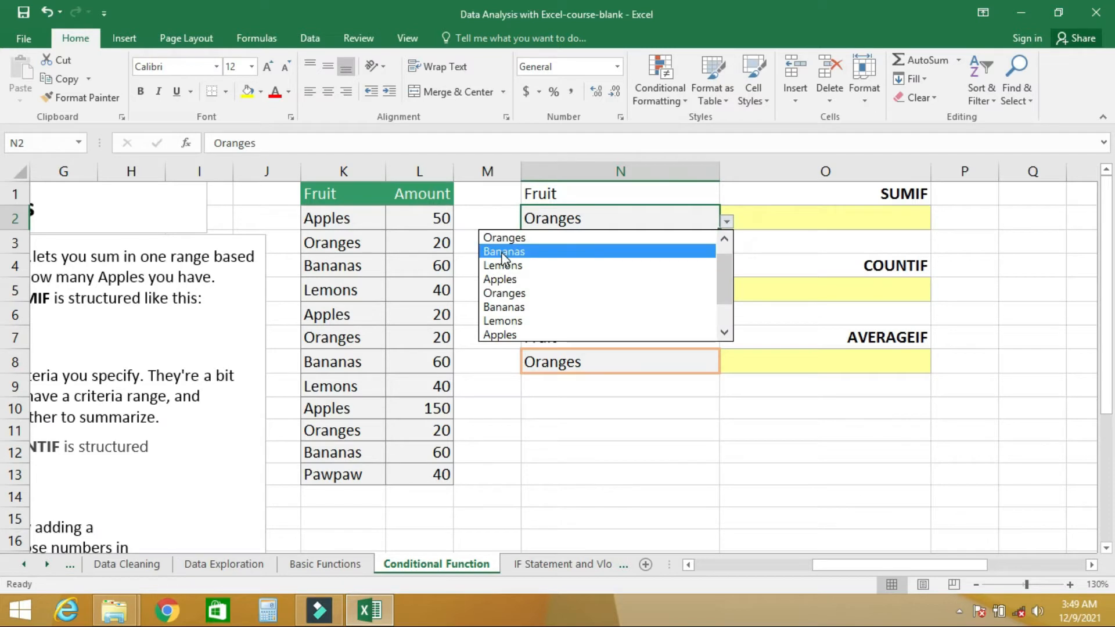
left_click(624, 219)
left_click(727, 223)
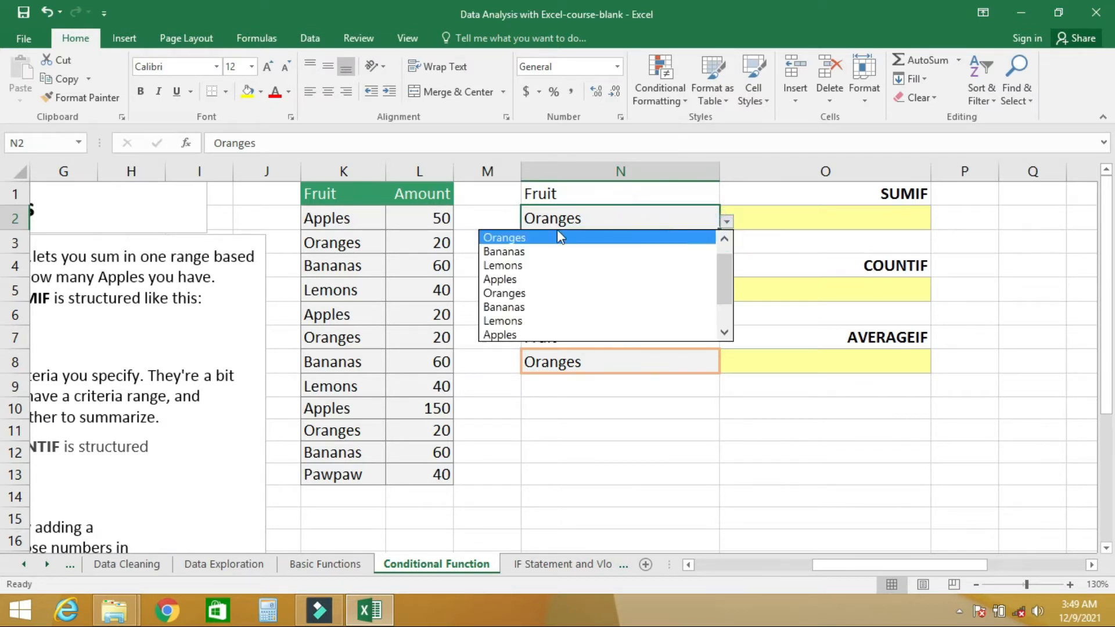
left_click(724, 243)
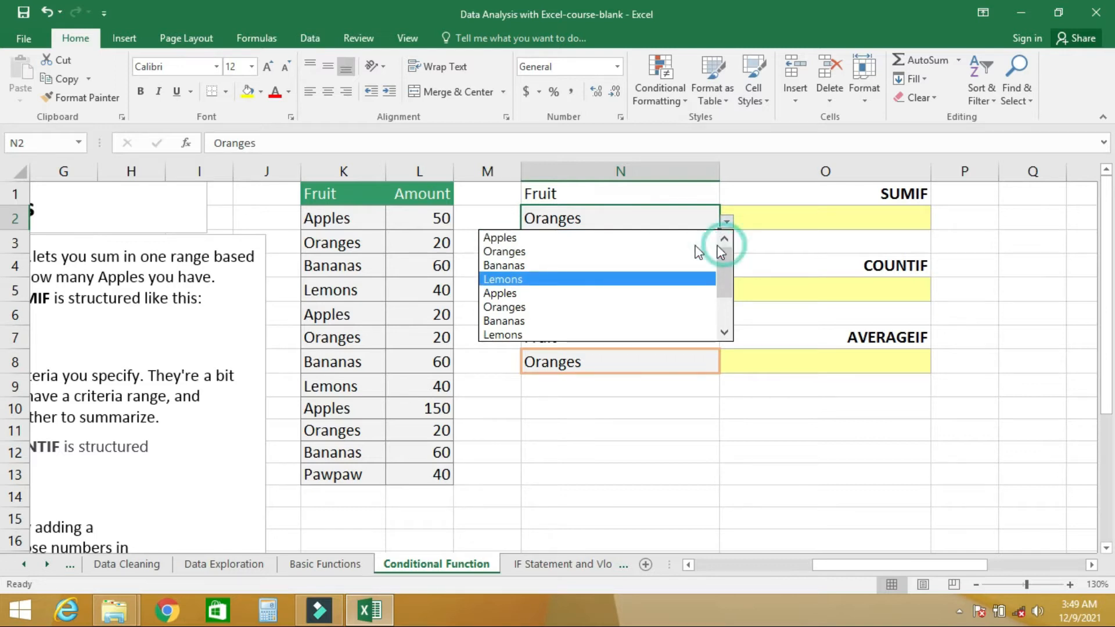
left_click(506, 238)
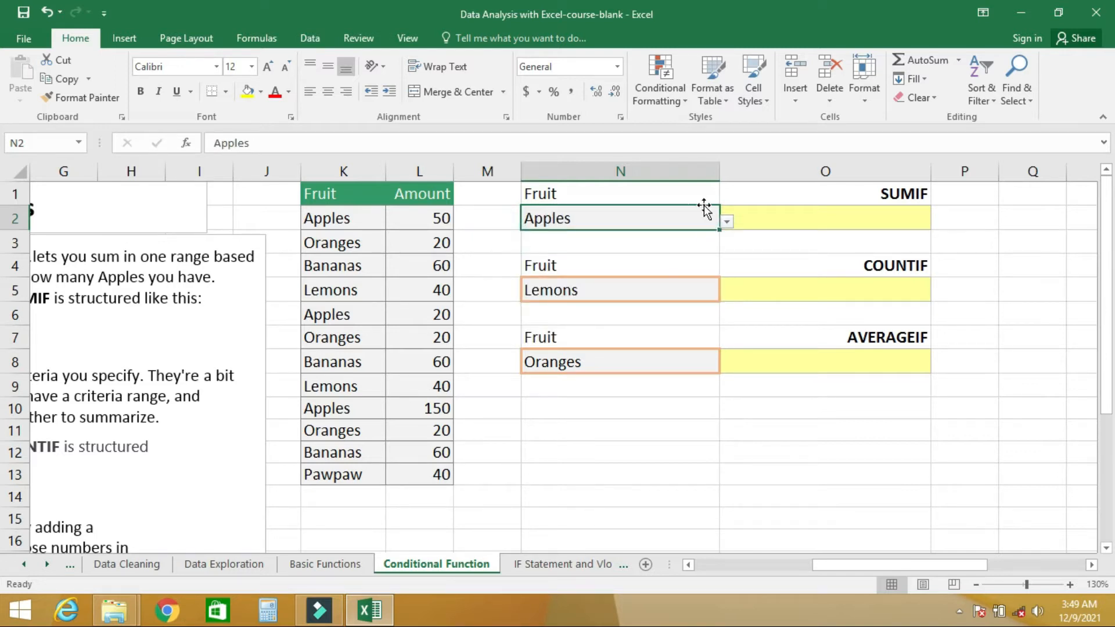
Enter the formula =SUMIF(K2:K13,N2,L2:L13) in cell O2 to total the amounts for the fruit in N2.
left_click(783, 220)
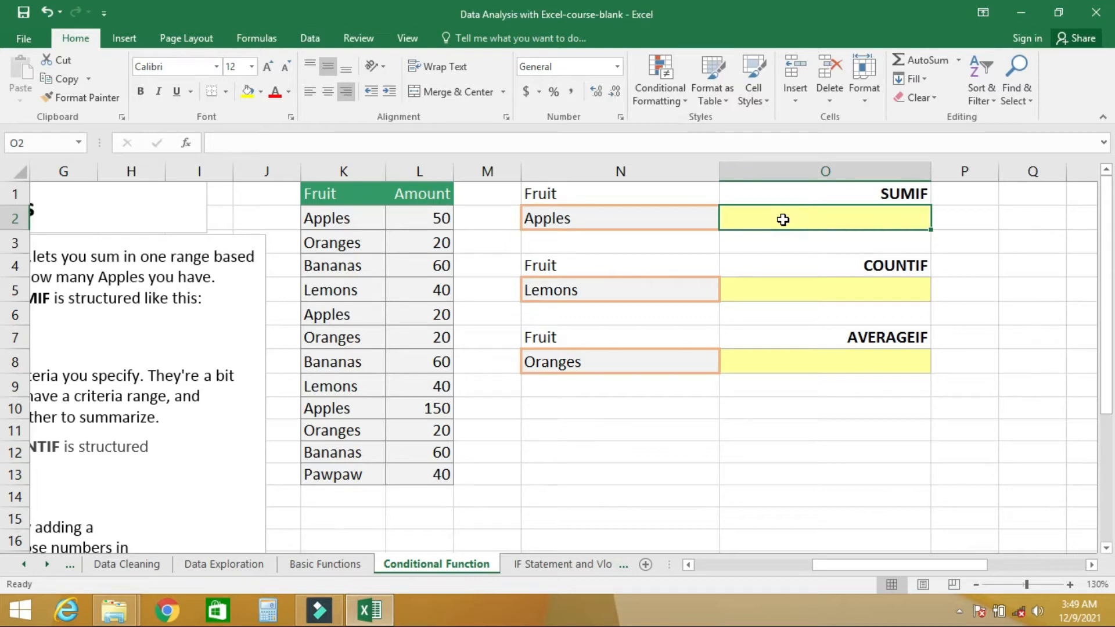
type("=")
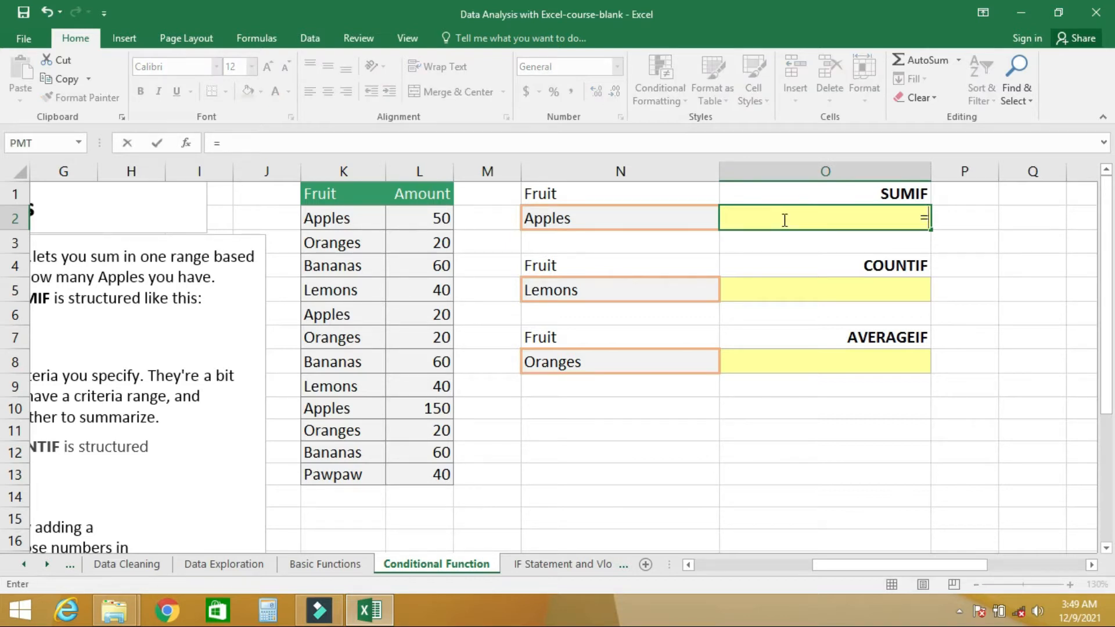
type("SUMIF")
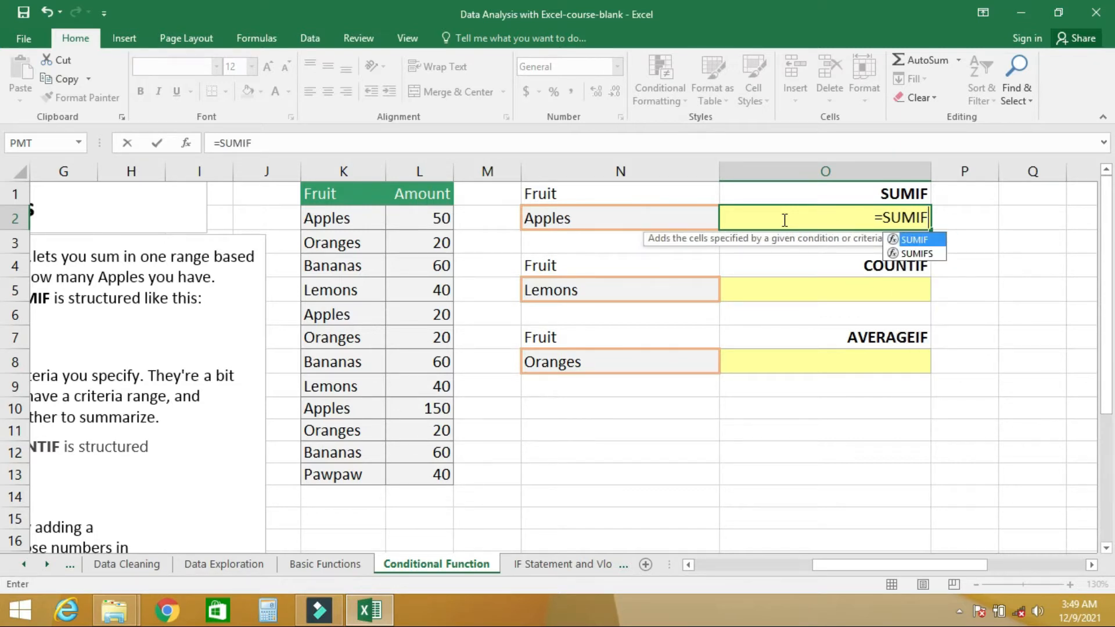
type("9")
key("BackSpace")
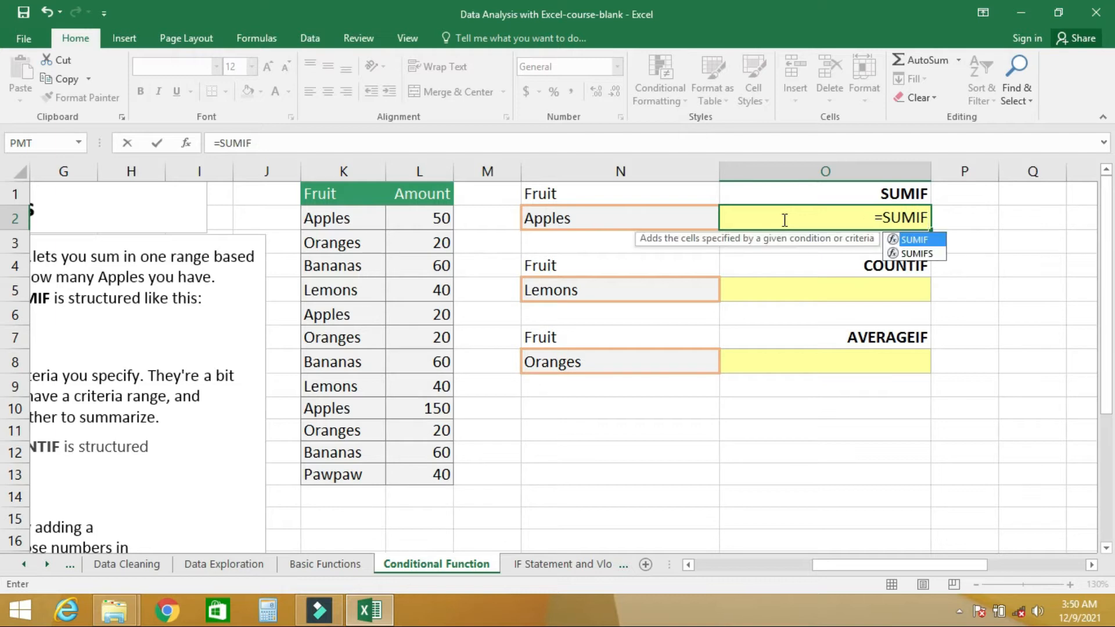
type("(")
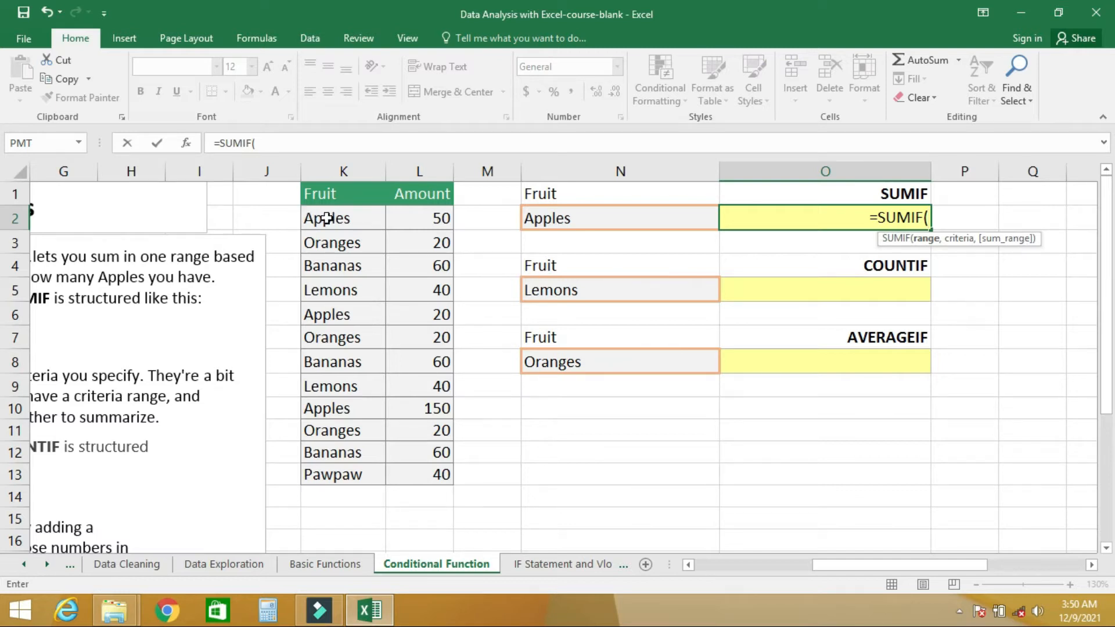
left_click_drag(327, 218, 333, 472)
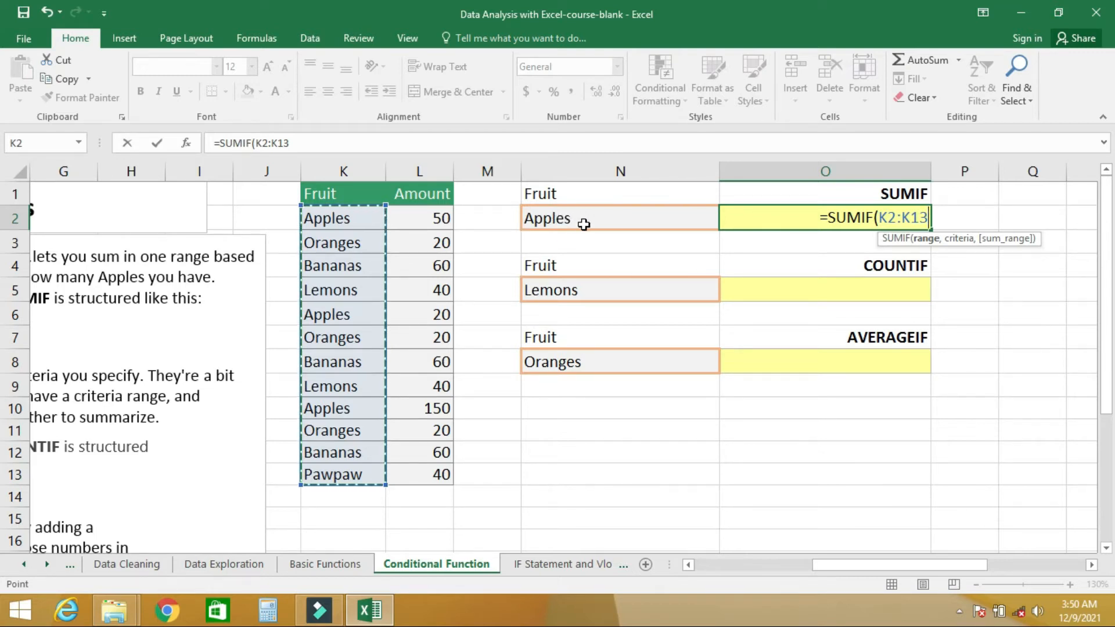
type(",")
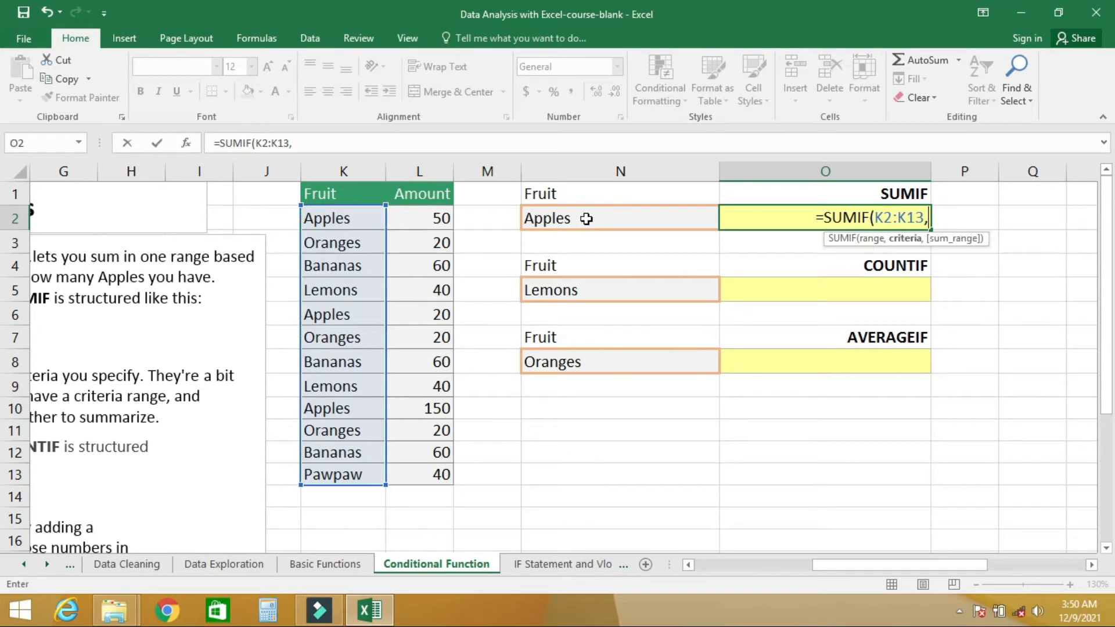
left_click(586, 219)
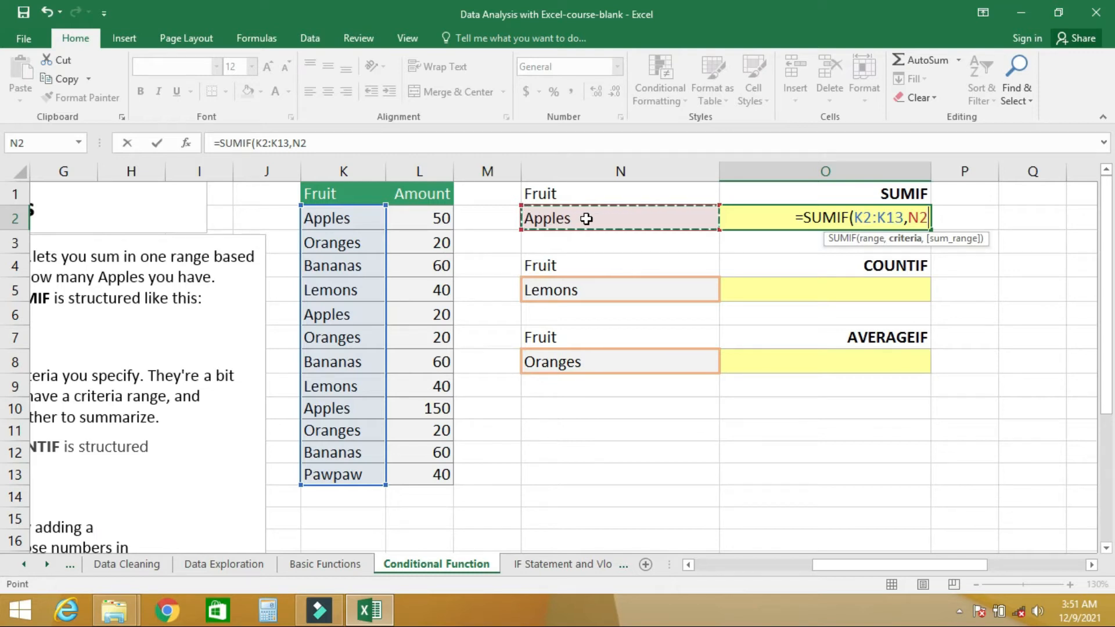
type(",")
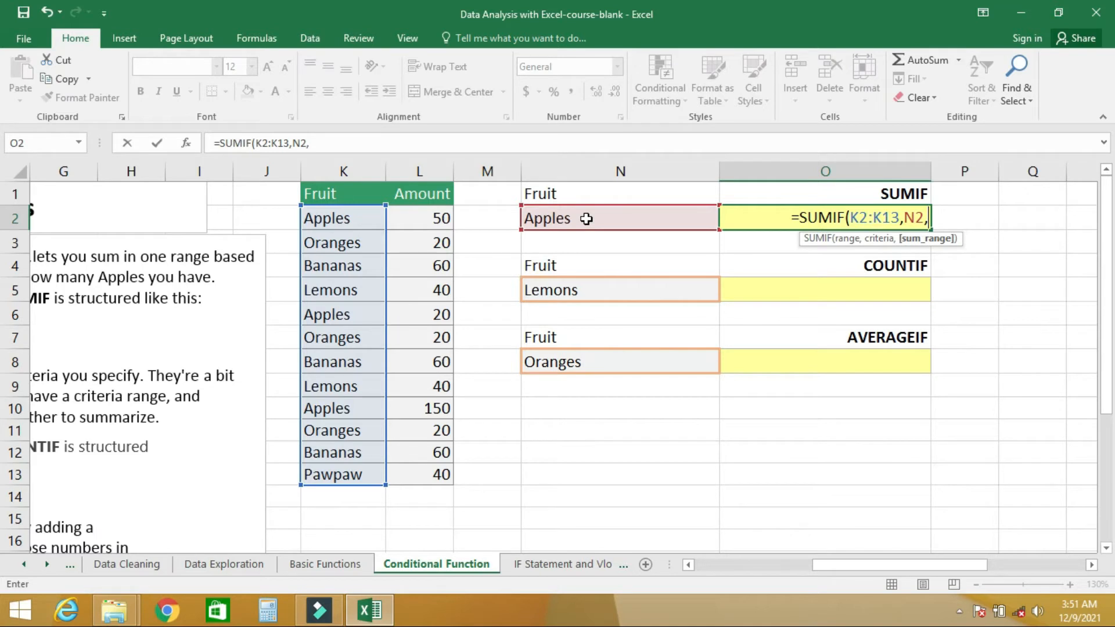
left_click(422, 219)
left_click_drag(420, 315, 423, 479)
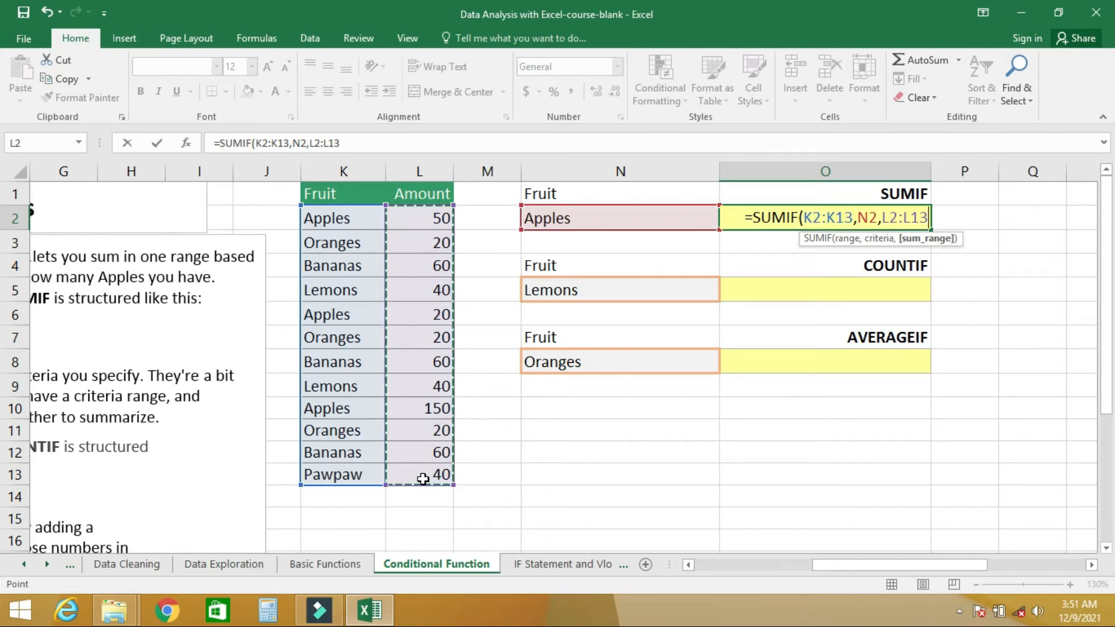
key("Return")
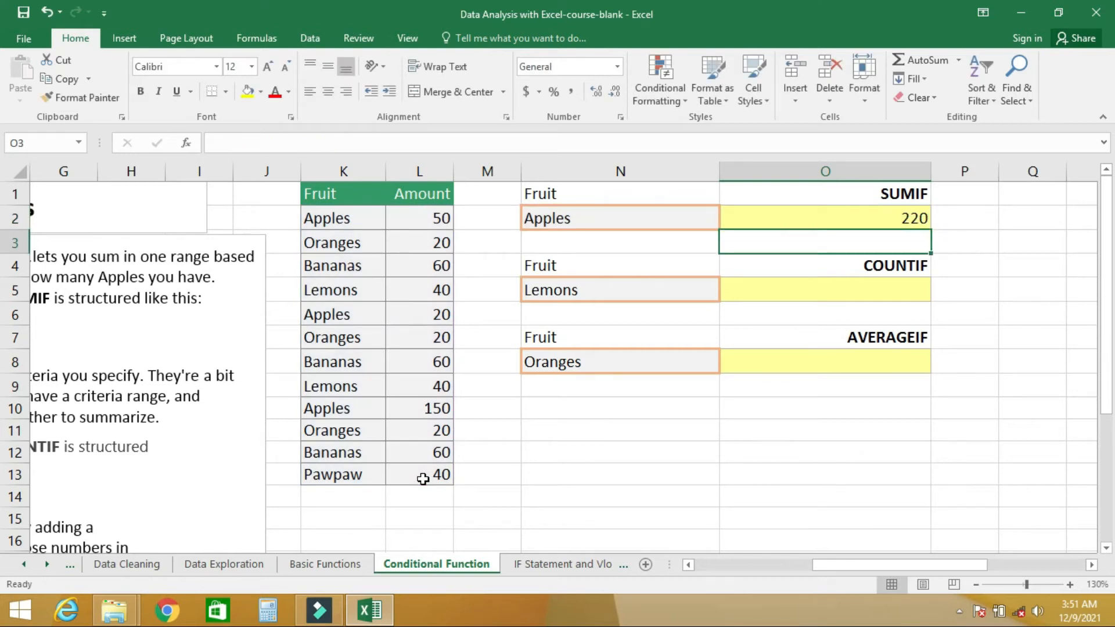
Test the SUMIF formula by switching the fruit in cell N2 to Oranges, Lemons and Oranges again.
left_click(831, 222)
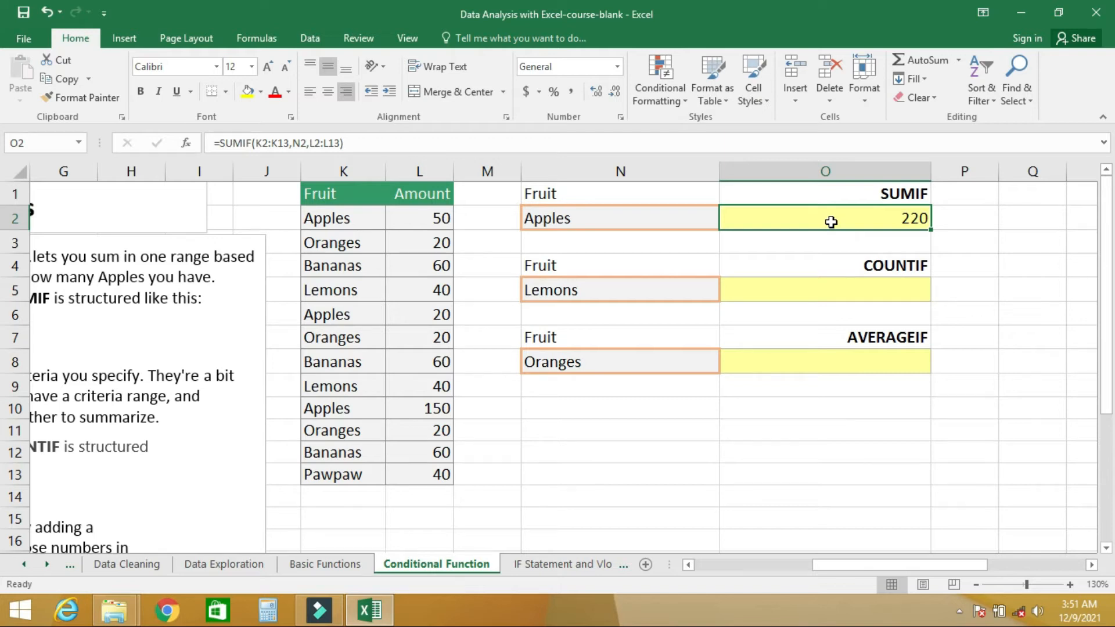
left_click(688, 216)
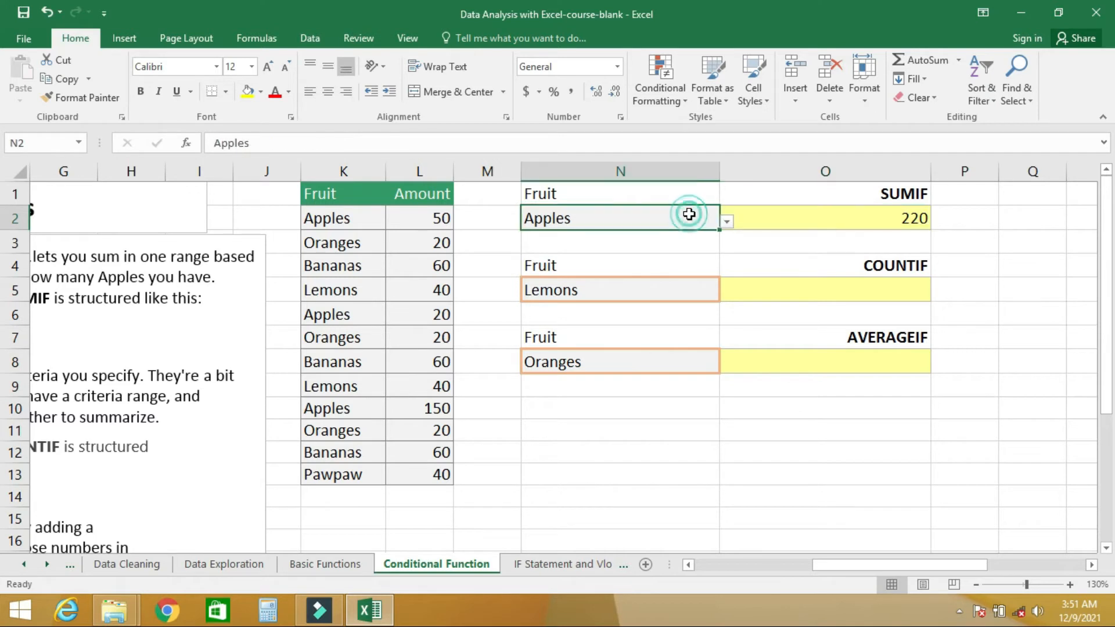
left_click(727, 221)
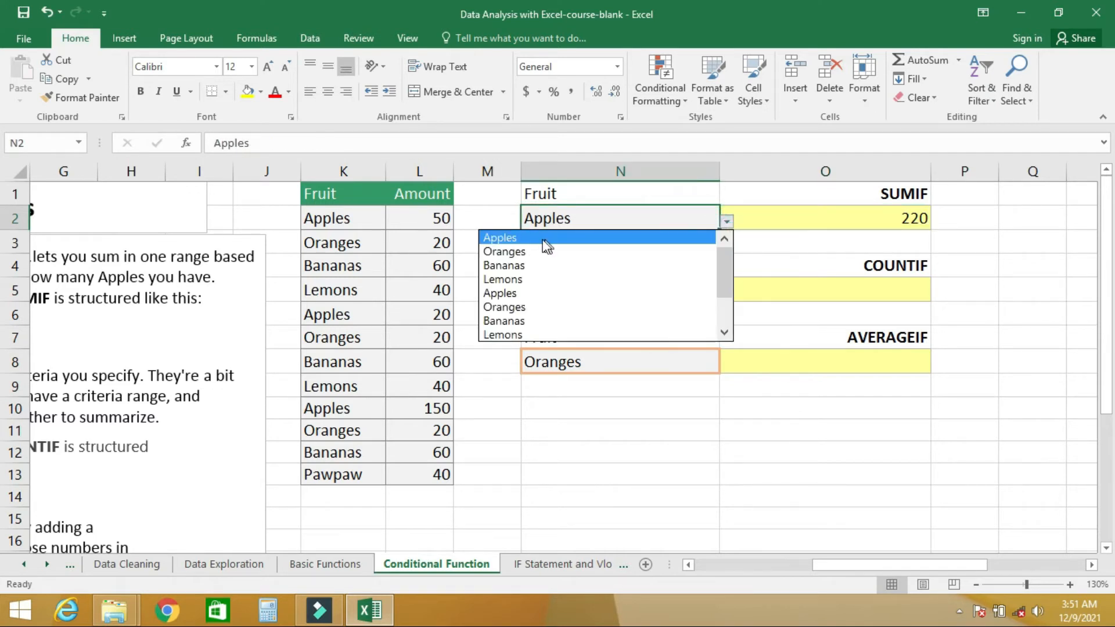
left_click(530, 253)
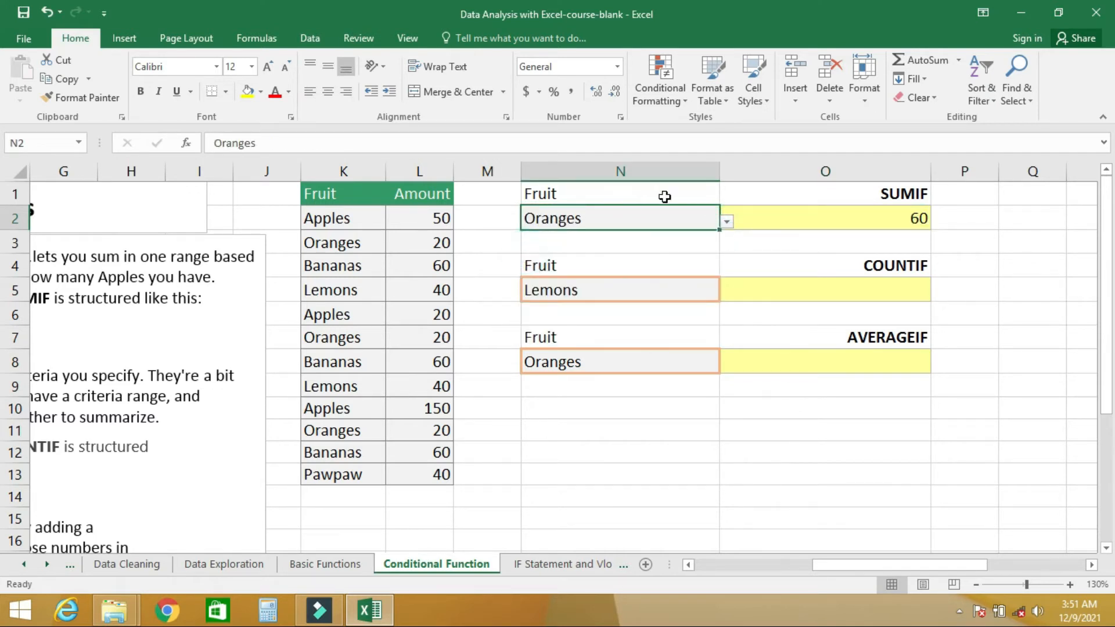
left_click(727, 222)
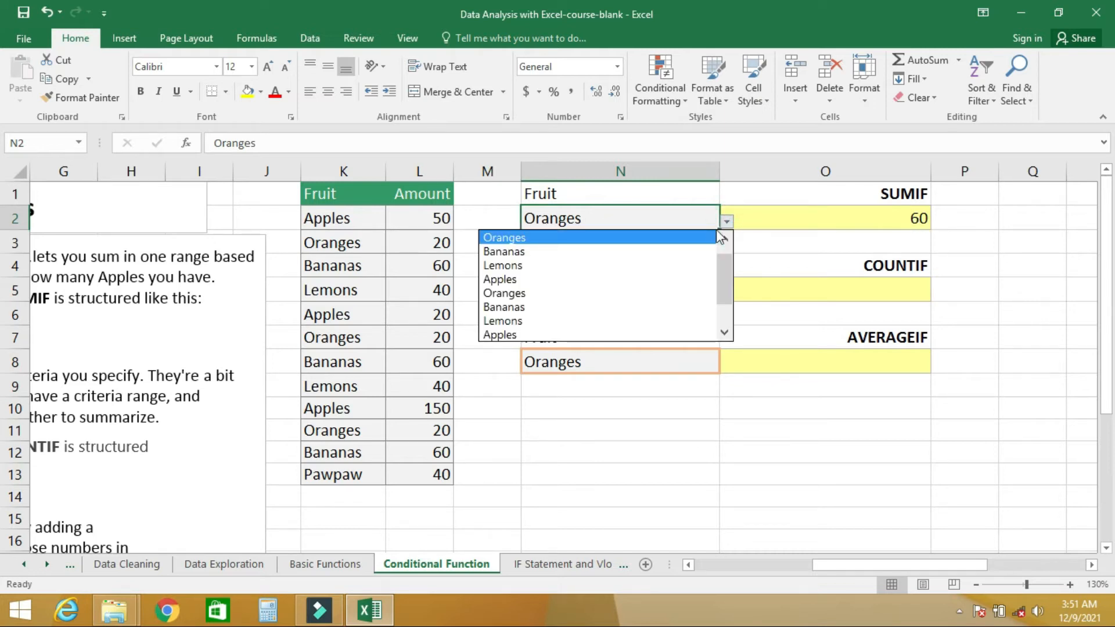
left_click(552, 266)
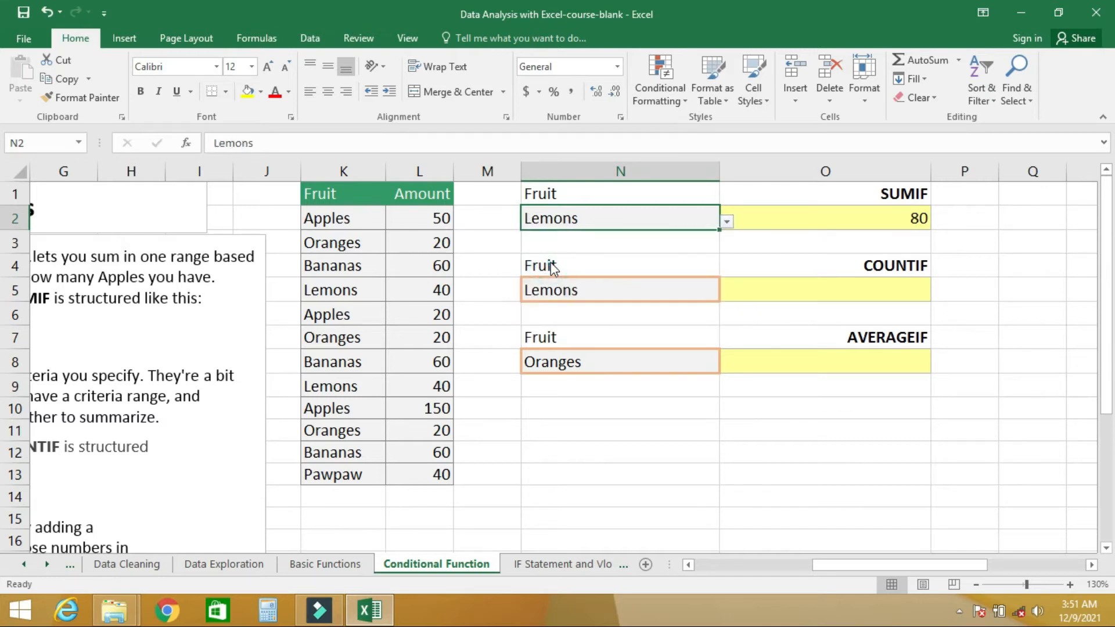
left_click(727, 220)
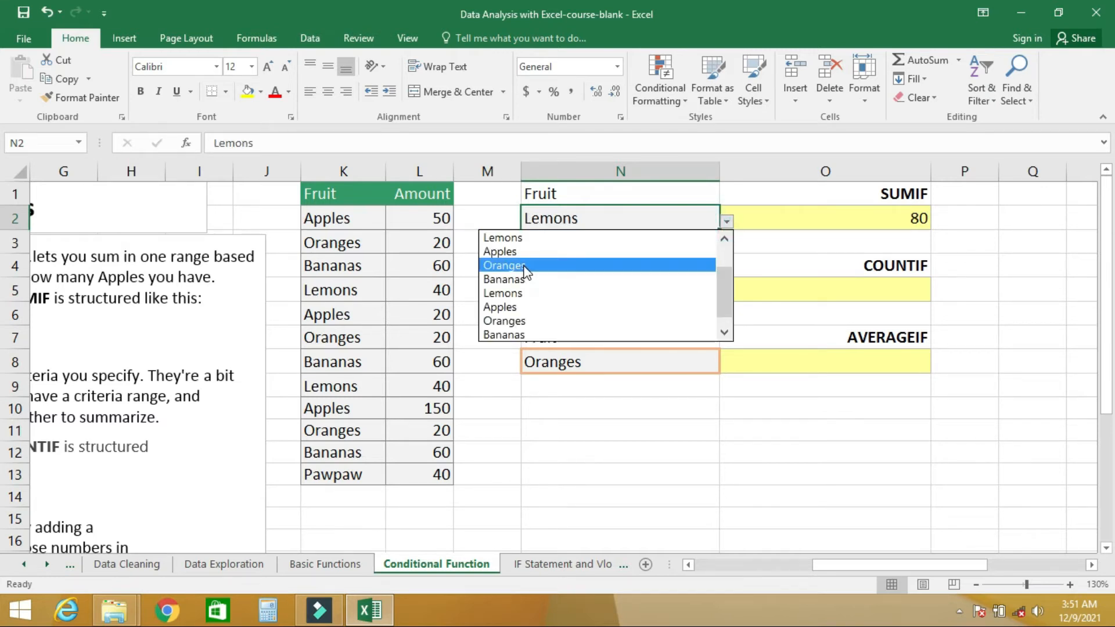
left_click(524, 266)
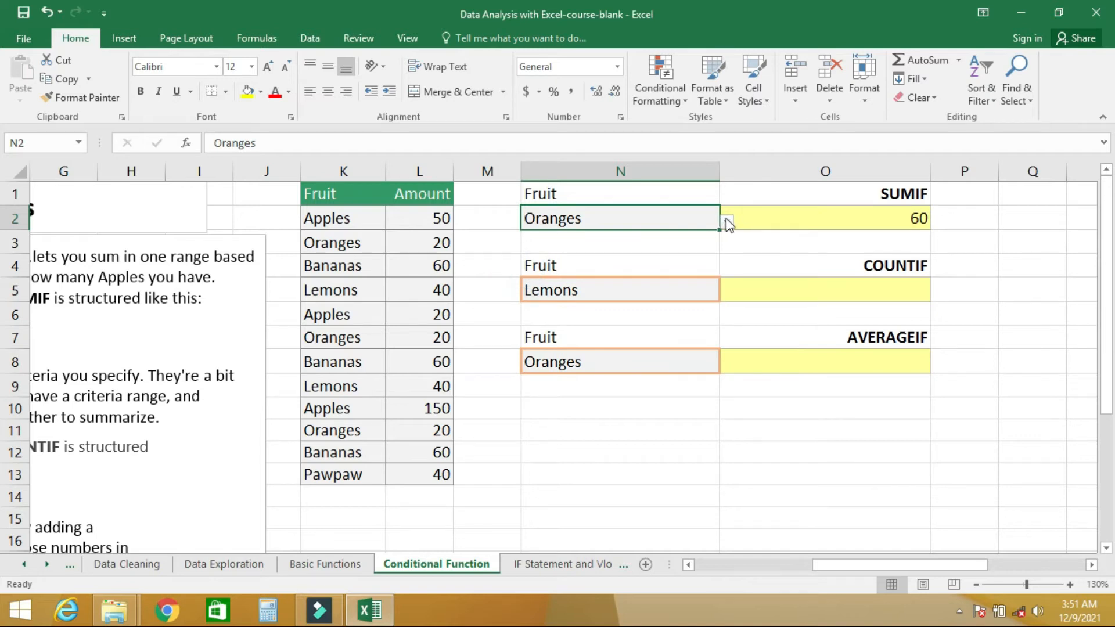
Set the SUMIF fruit criterion in cell N2 to Bananas.
left_click(726, 219)
left_click(542, 253)
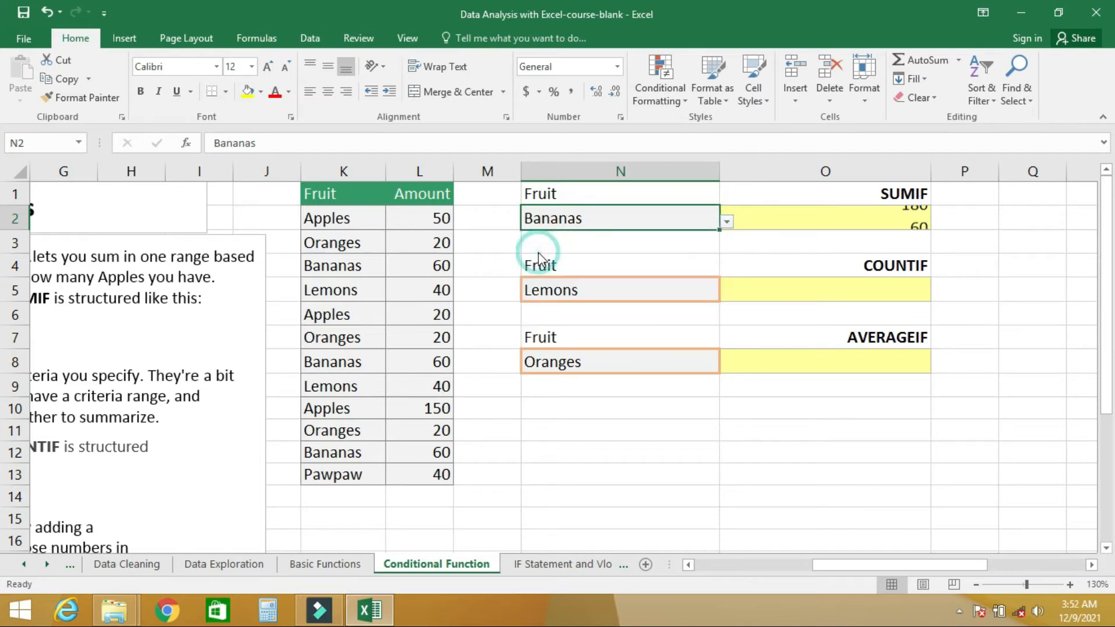
left_click(727, 221)
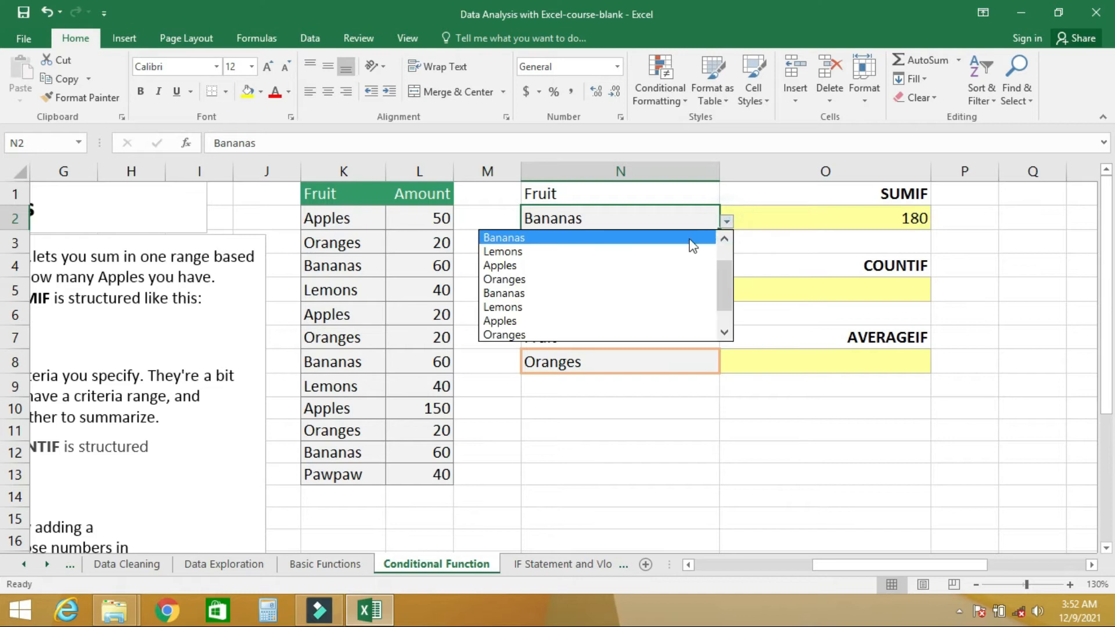
left_click(528, 295)
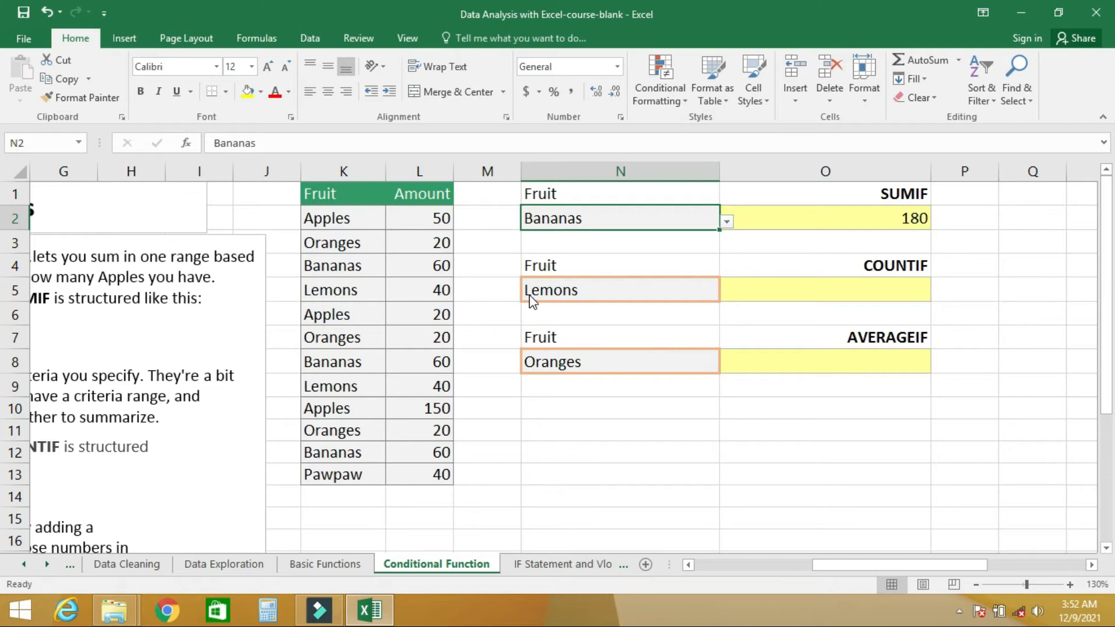
Enter the formula =COUNTIF(K2:K13,N5) in cell O5 to count how often the fruit in N5 occurs.
left_click(785, 295)
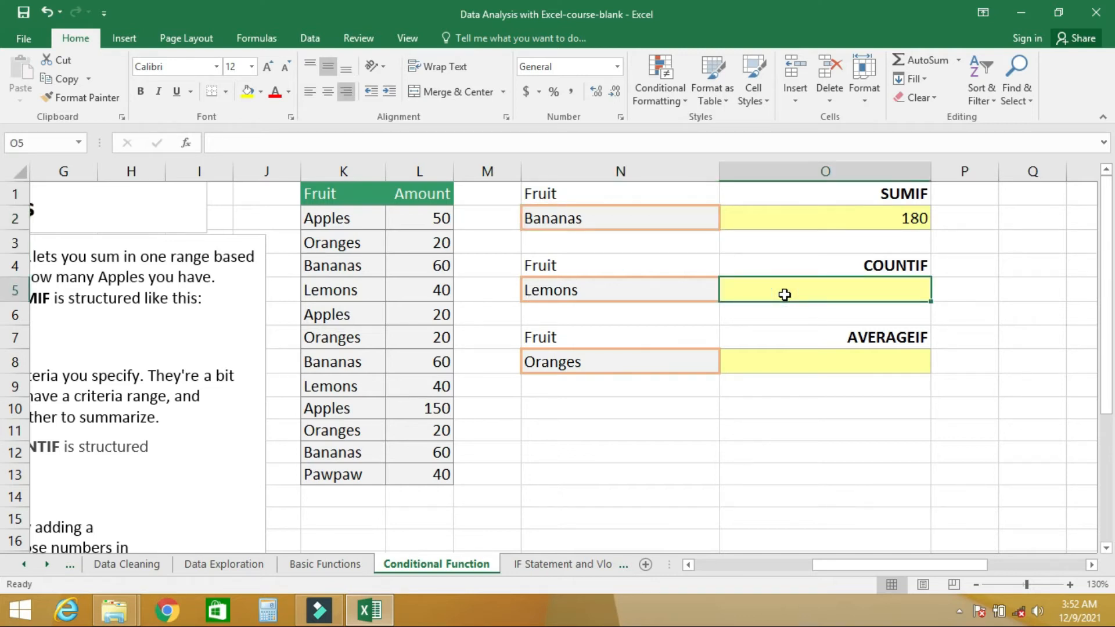
left_click(739, 562)
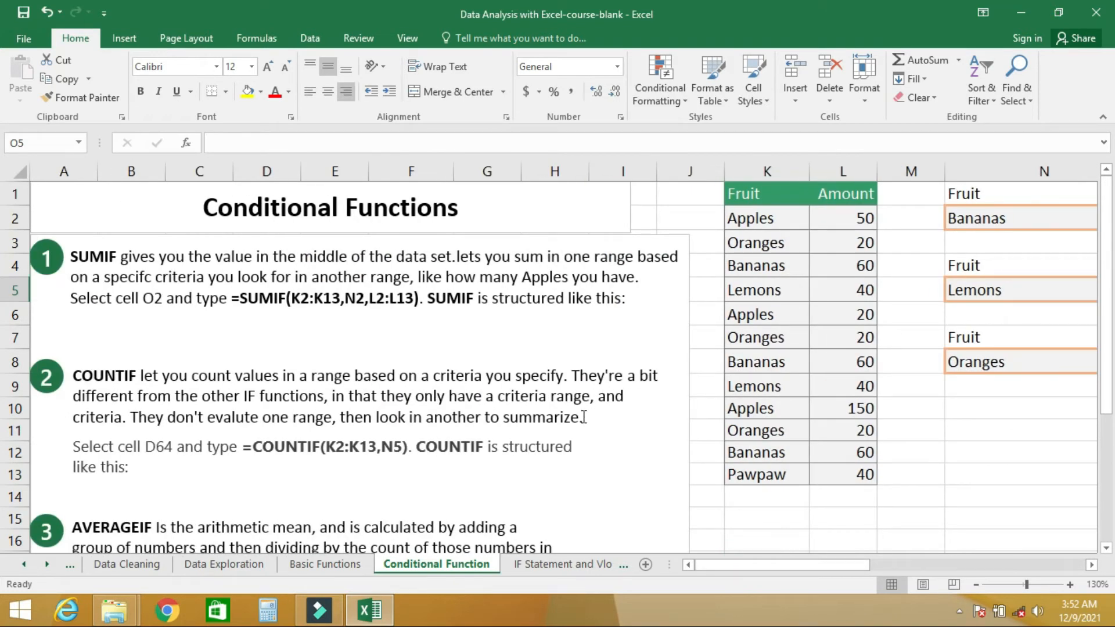
left_click_drag(768, 565, 881, 562)
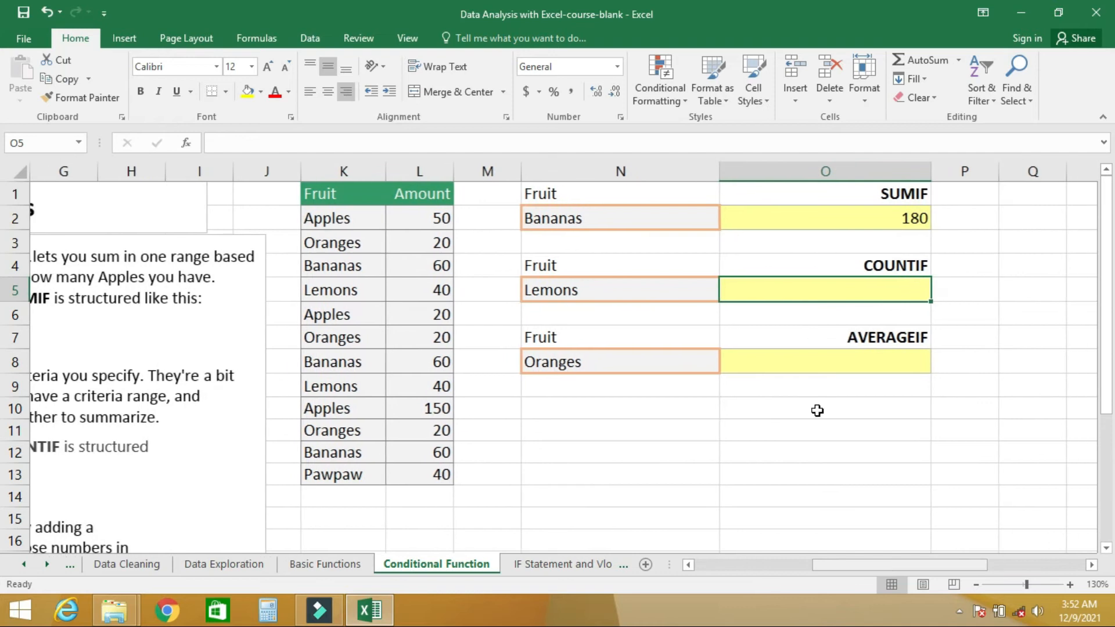
left_click(678, 289)
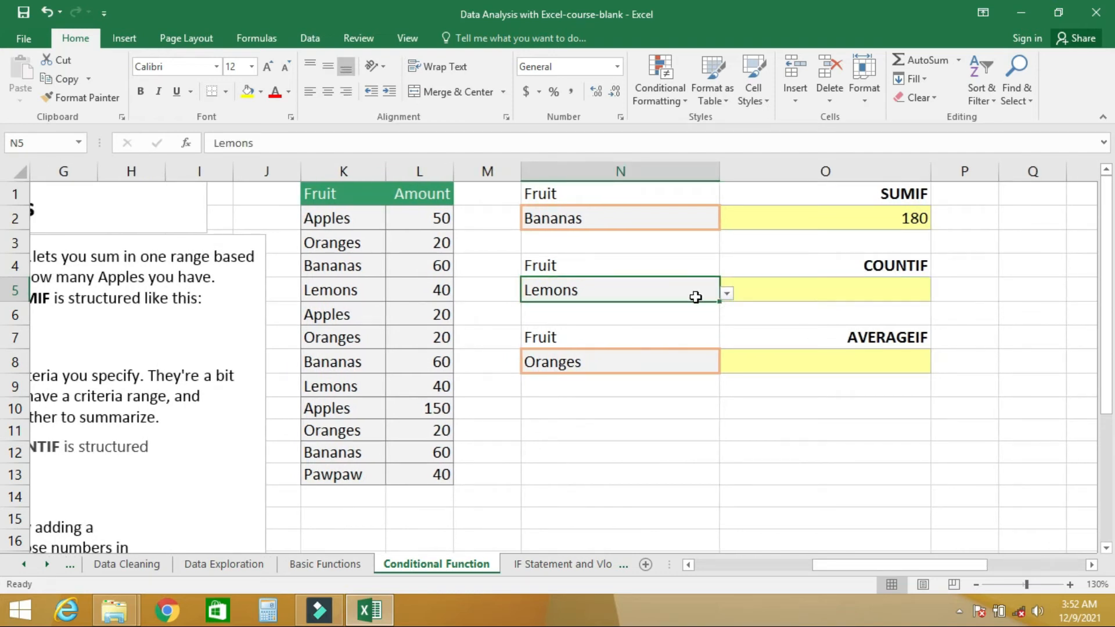
left_click(807, 292)
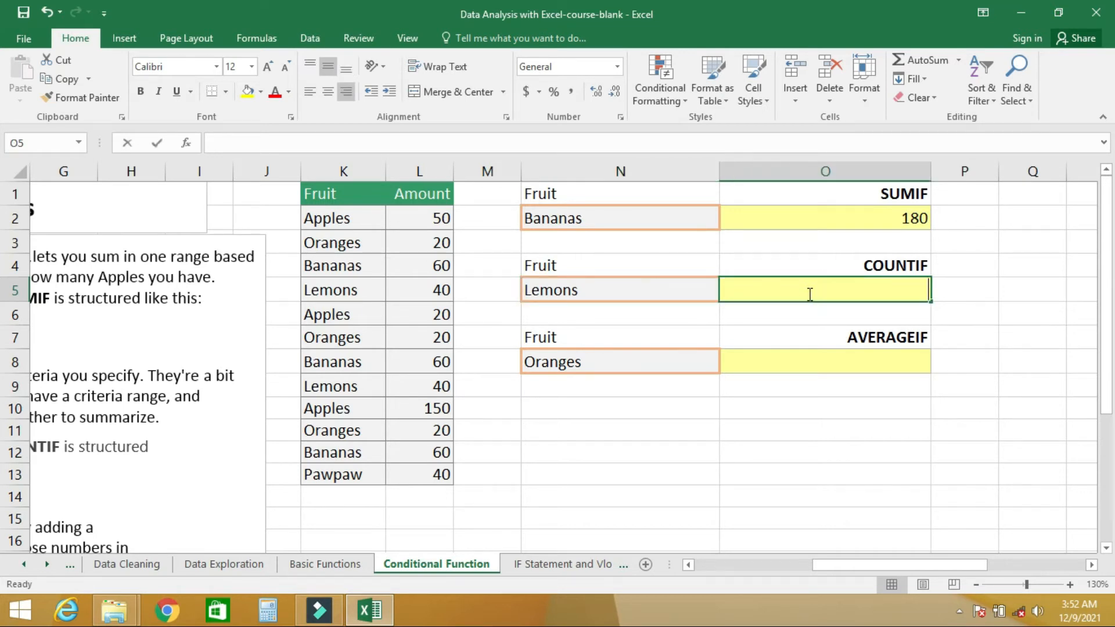
type("=CON")
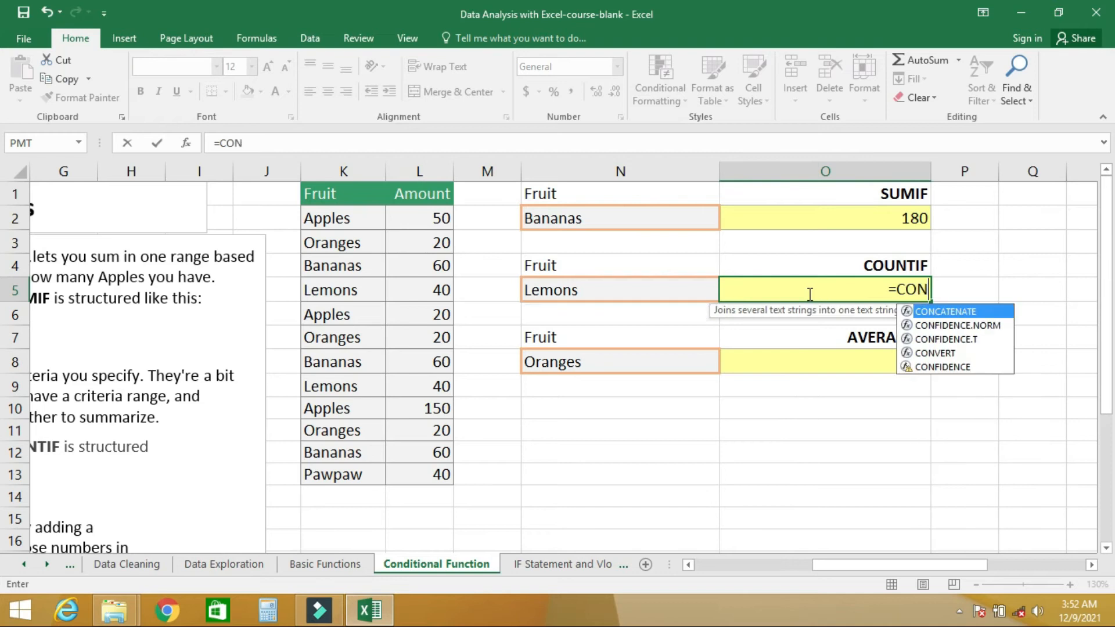
key("BackSpace")
type("UNT")
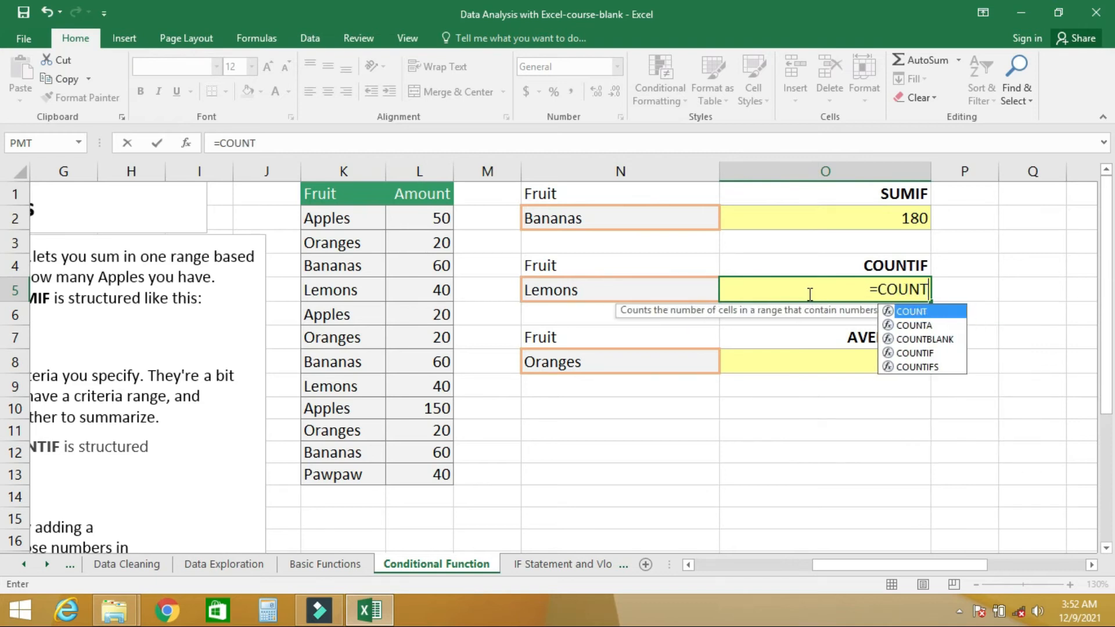
type("IF(")
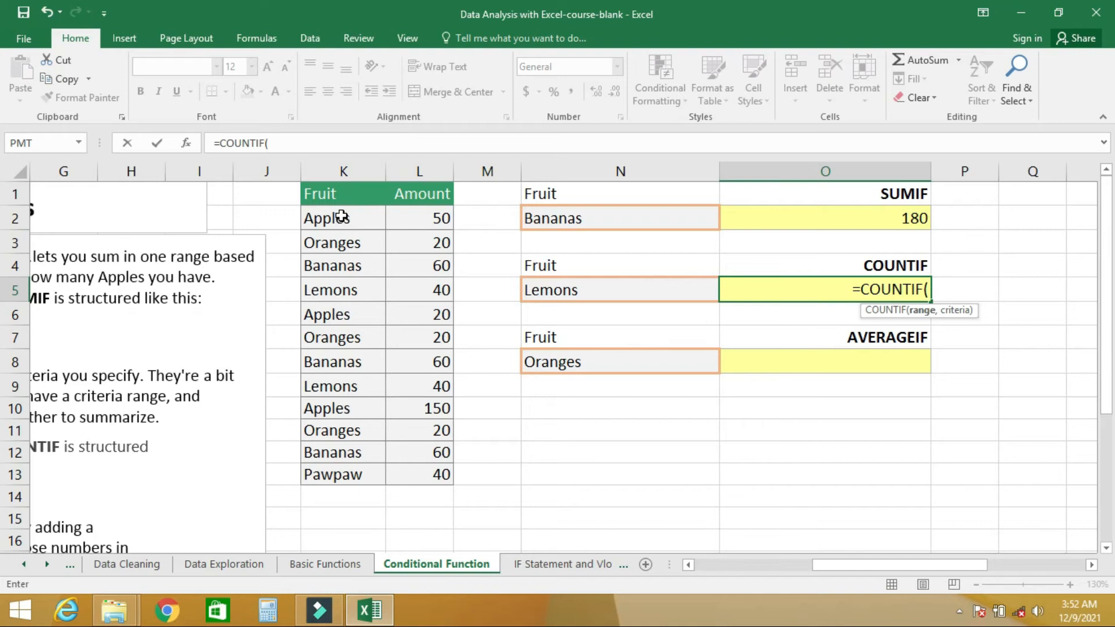
left_click_drag(340, 218, 334, 472)
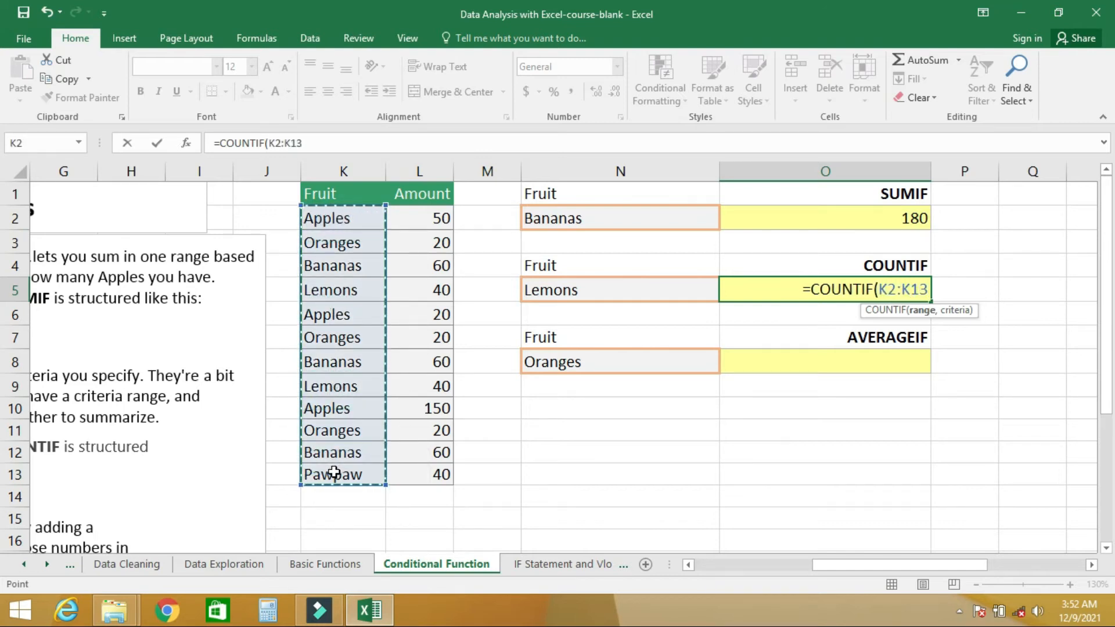
type(",")
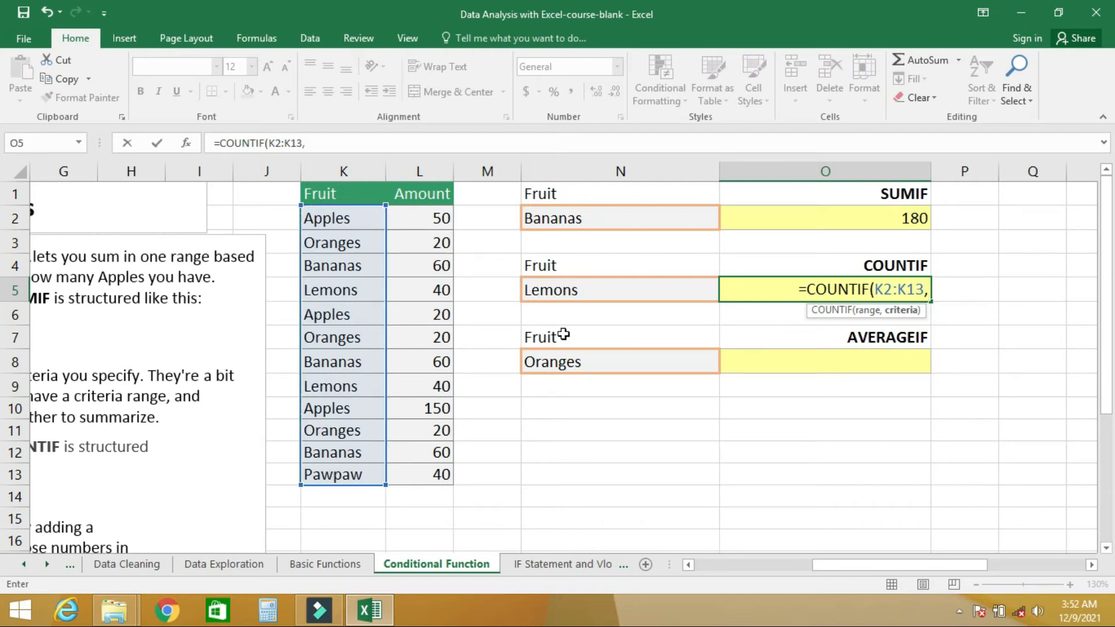
left_click(603, 285)
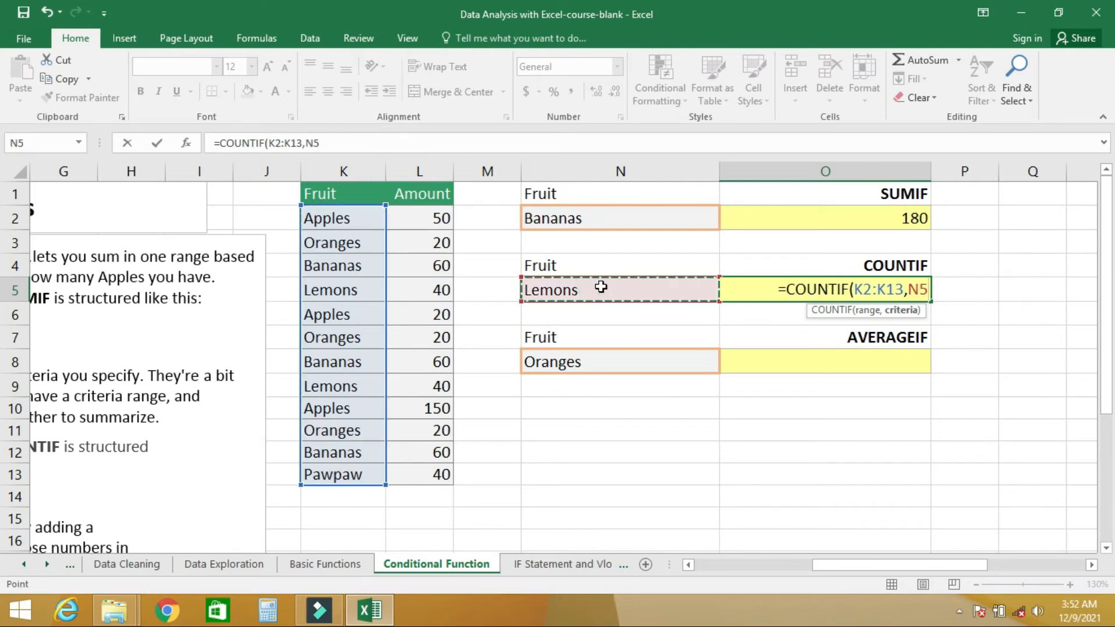
type(")")
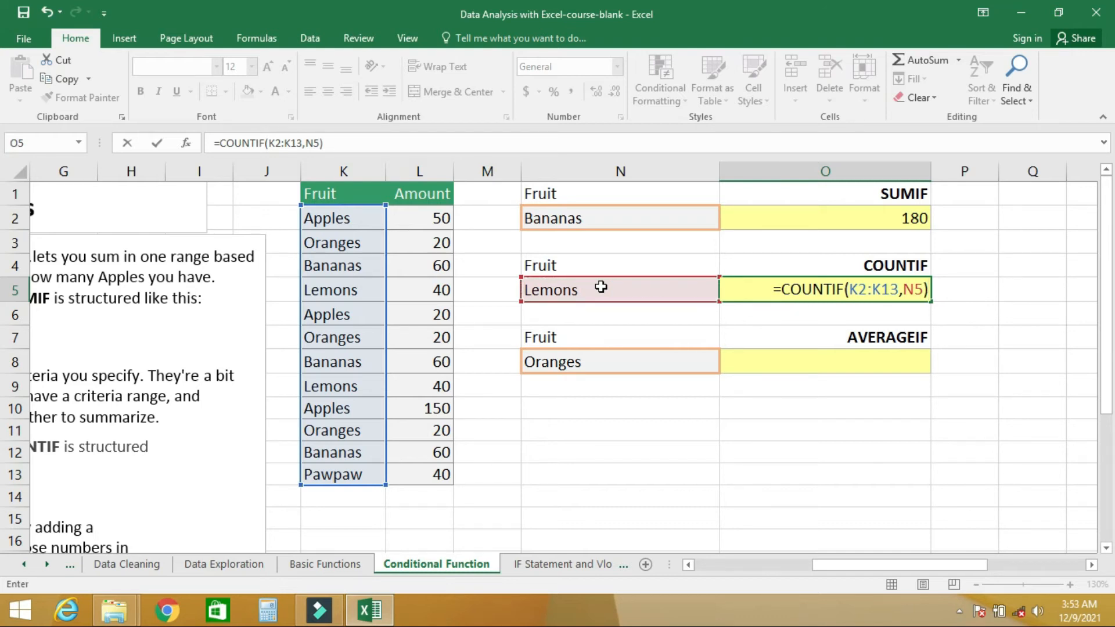
key("Return")
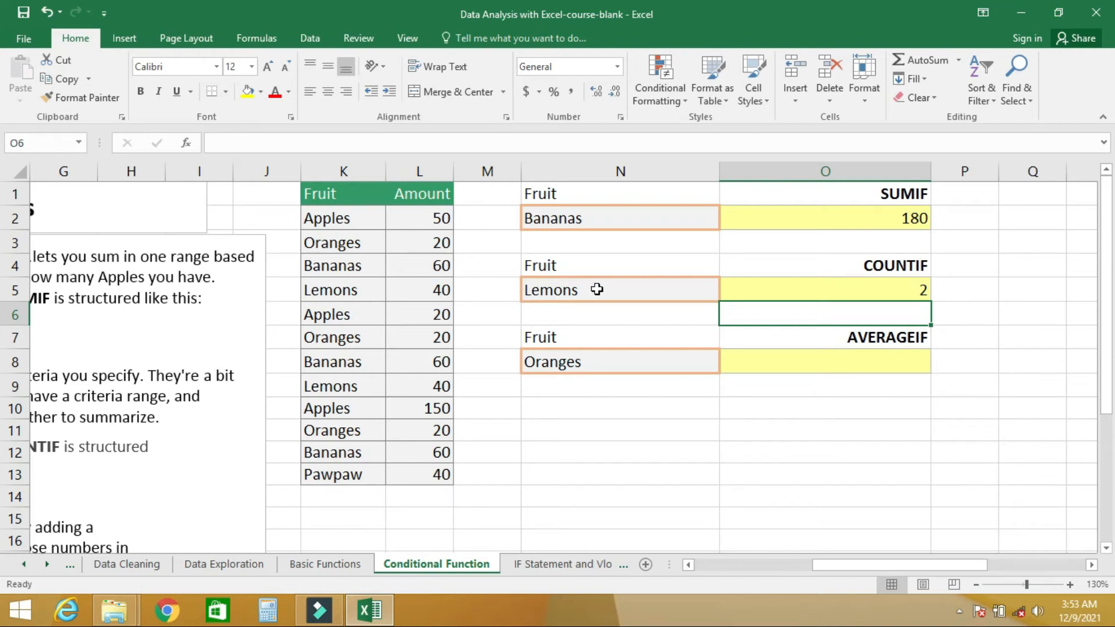
Set the COUNTIF fruit criterion in cell N5 to Apples and check the Apples entries in column K.
left_click(711, 287)
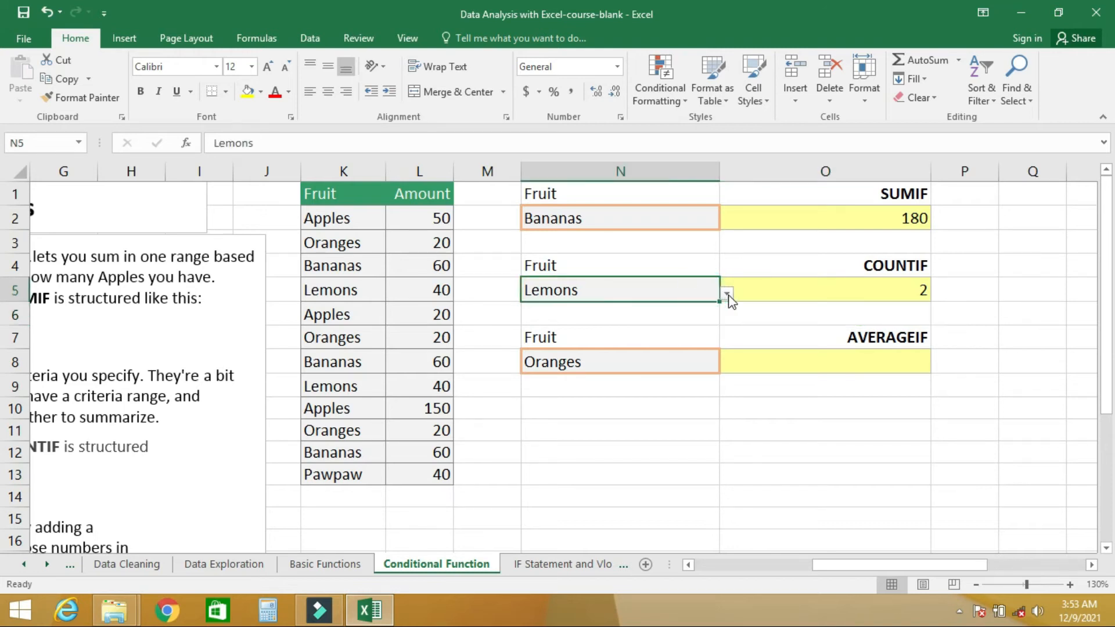
left_click(728, 295)
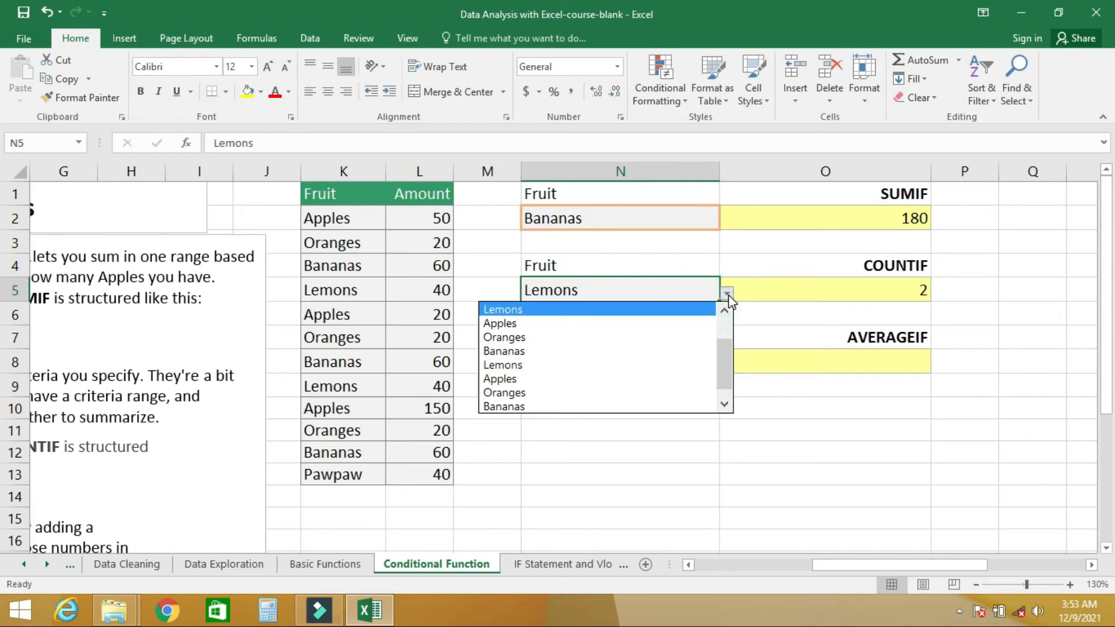
left_click(558, 324)
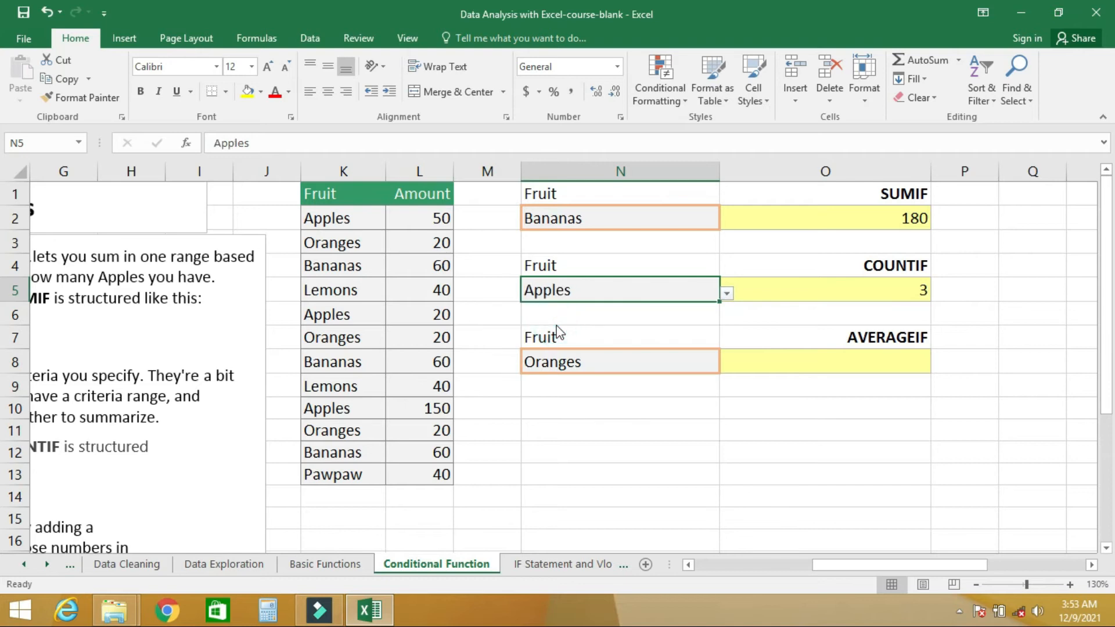
left_click(344, 222)
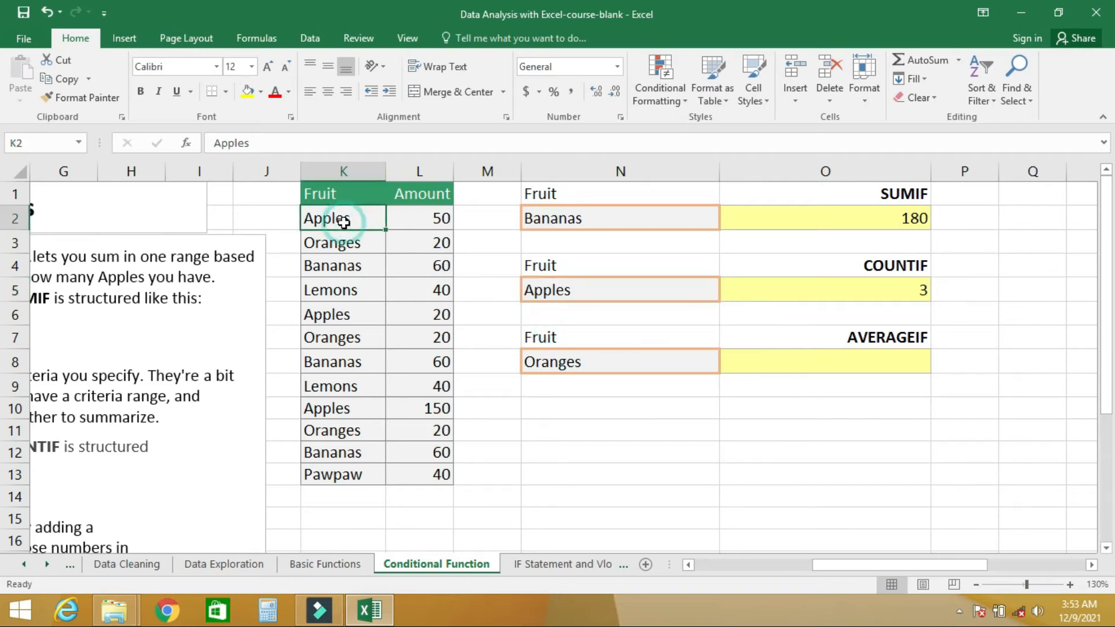
left_click(337, 312)
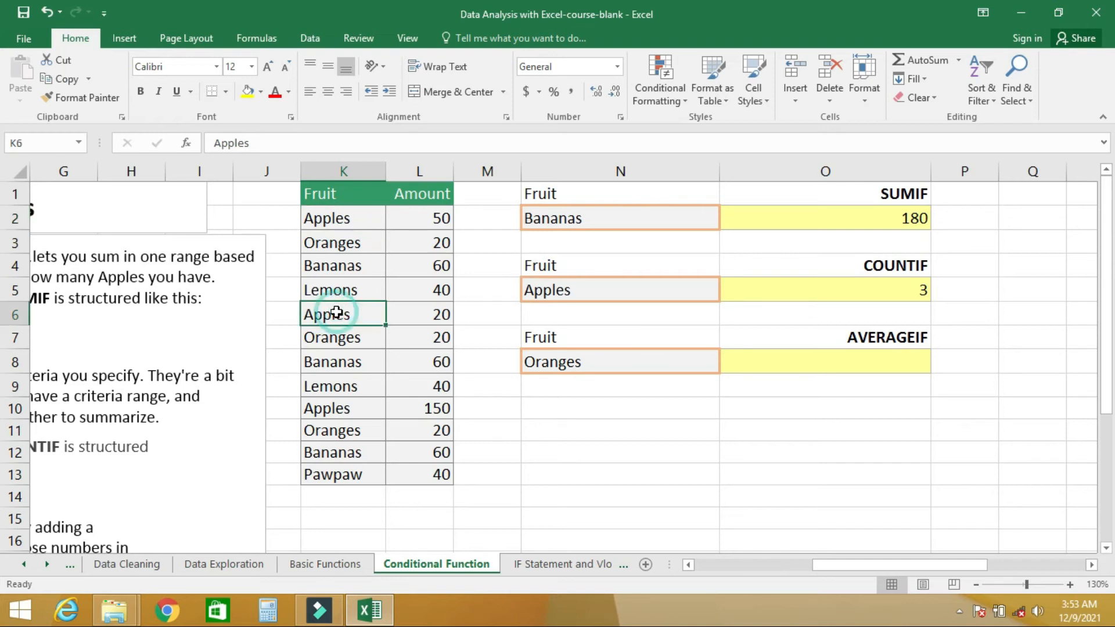
left_click(339, 408)
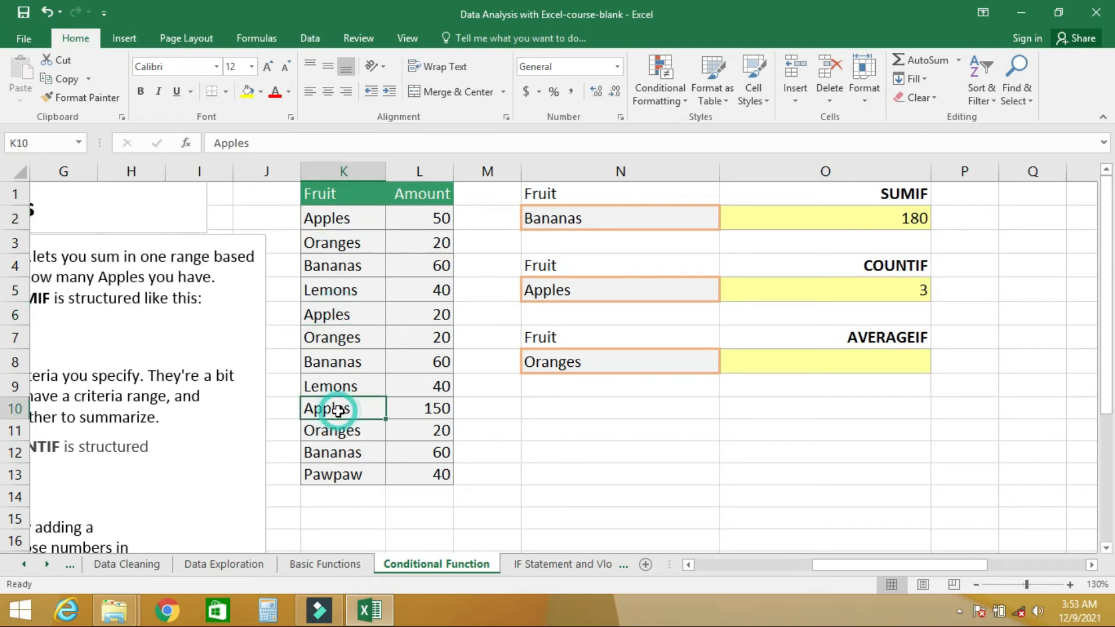
Test the COUNTIF formula by switching the fruit in cell N5 to Oranges, Bananas and back to Lemons.
left_click(700, 288)
left_click(727, 294)
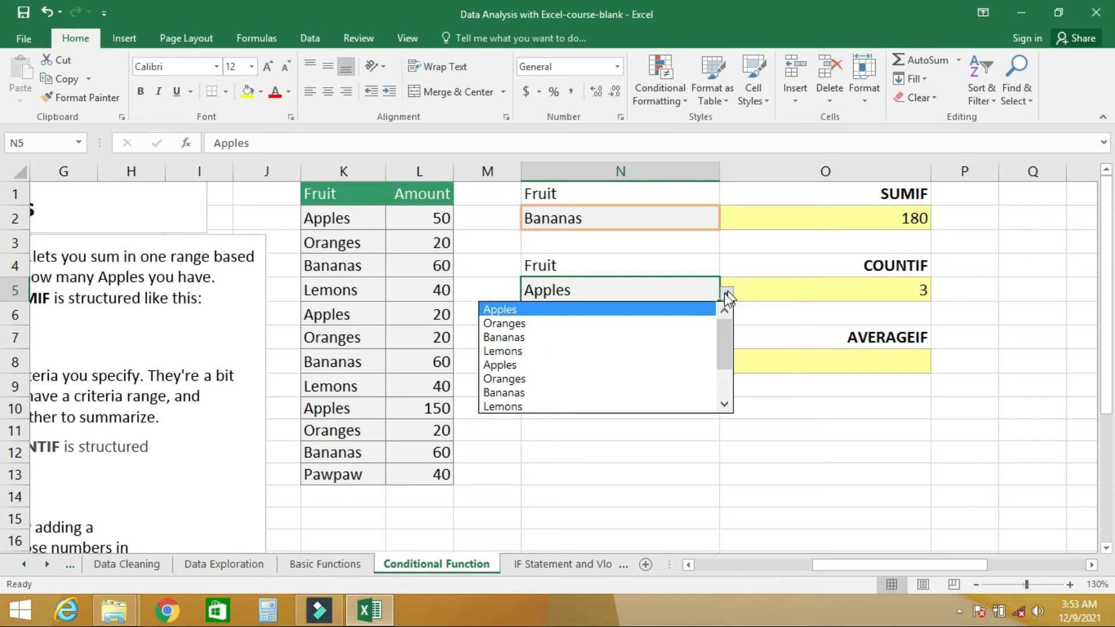
left_click(522, 381)
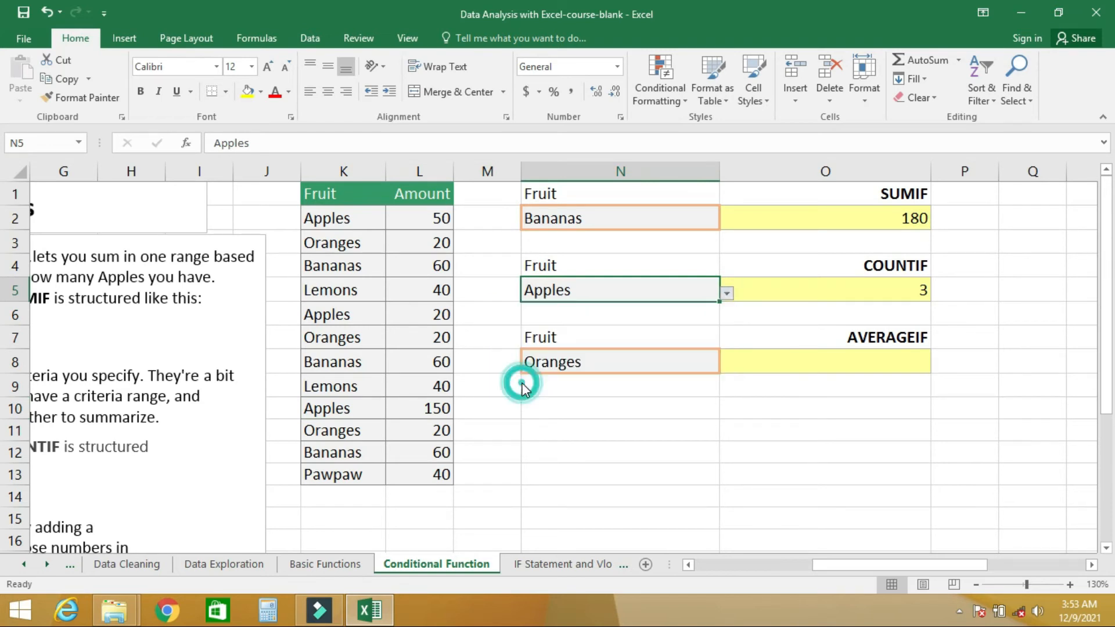
left_click(729, 294)
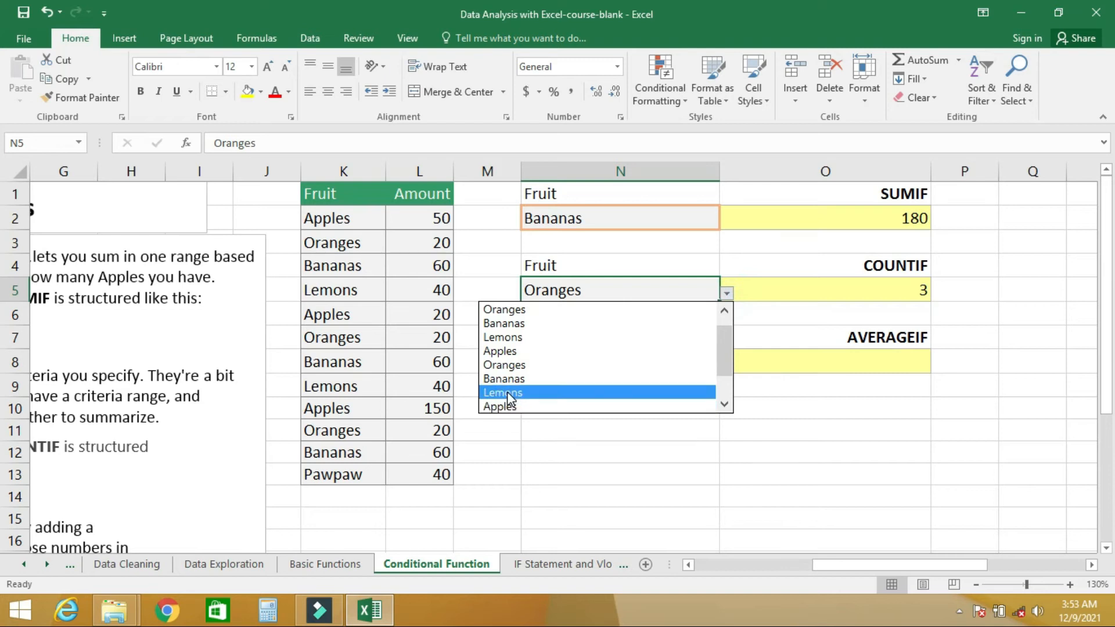
left_click(518, 378)
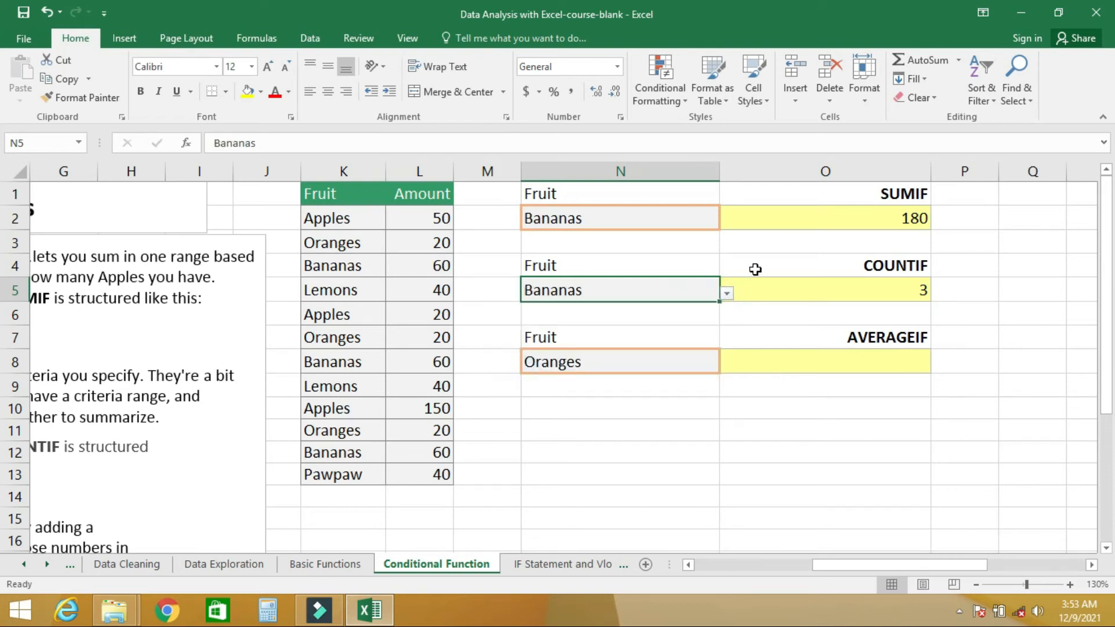
left_click(727, 293)
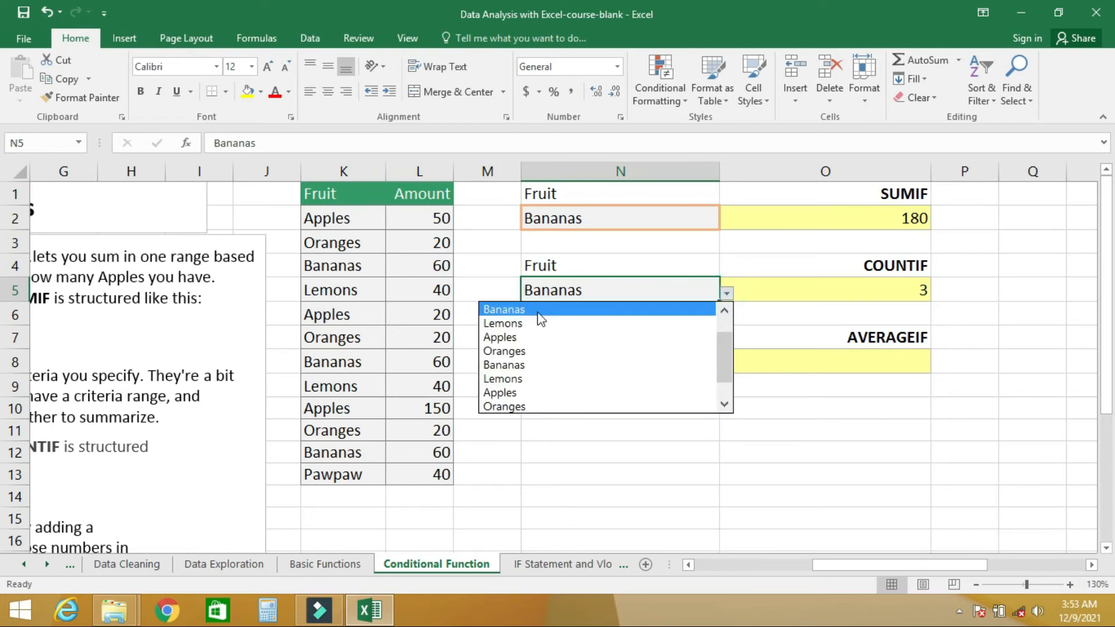
left_click(507, 324)
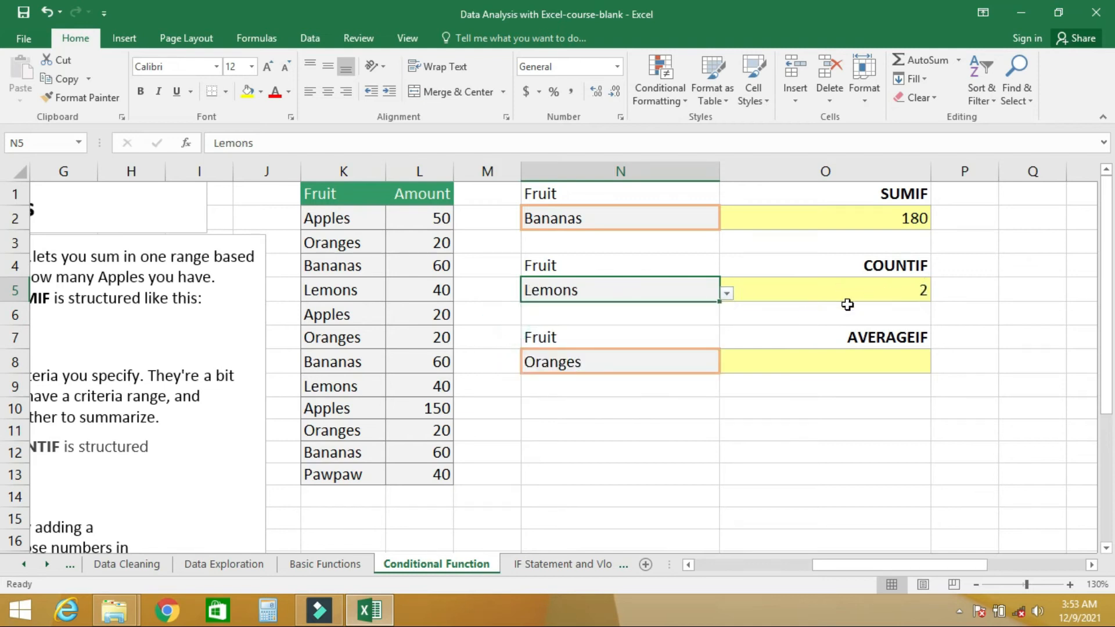
Start an AVERAGEIF formula in cell O8 with the fruit cells K2:K13 as its range.
left_click(819, 364)
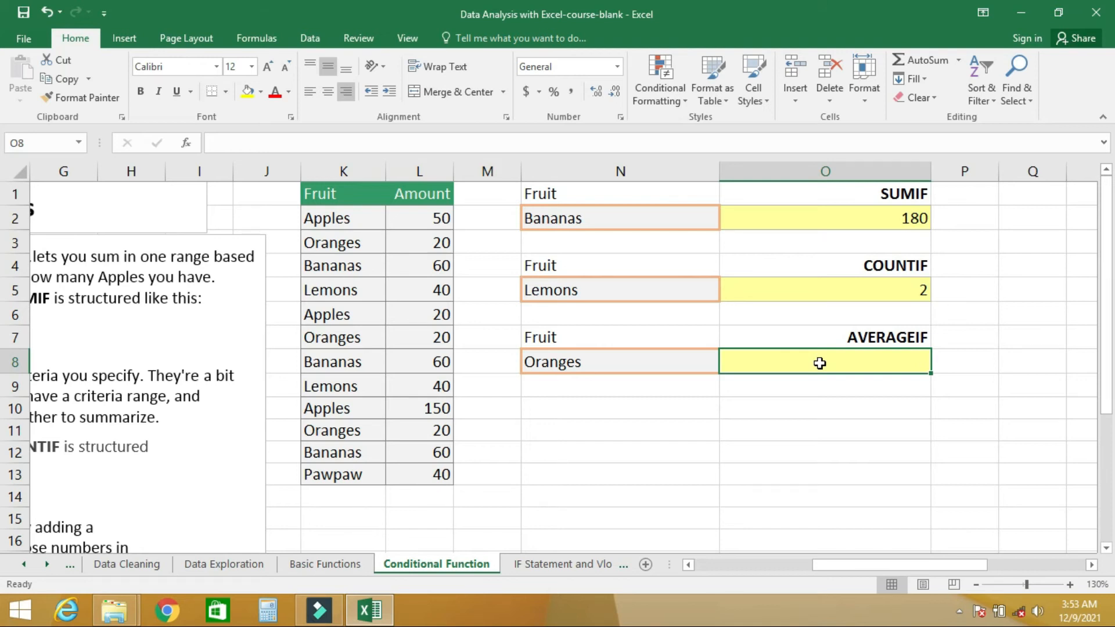
type("=")
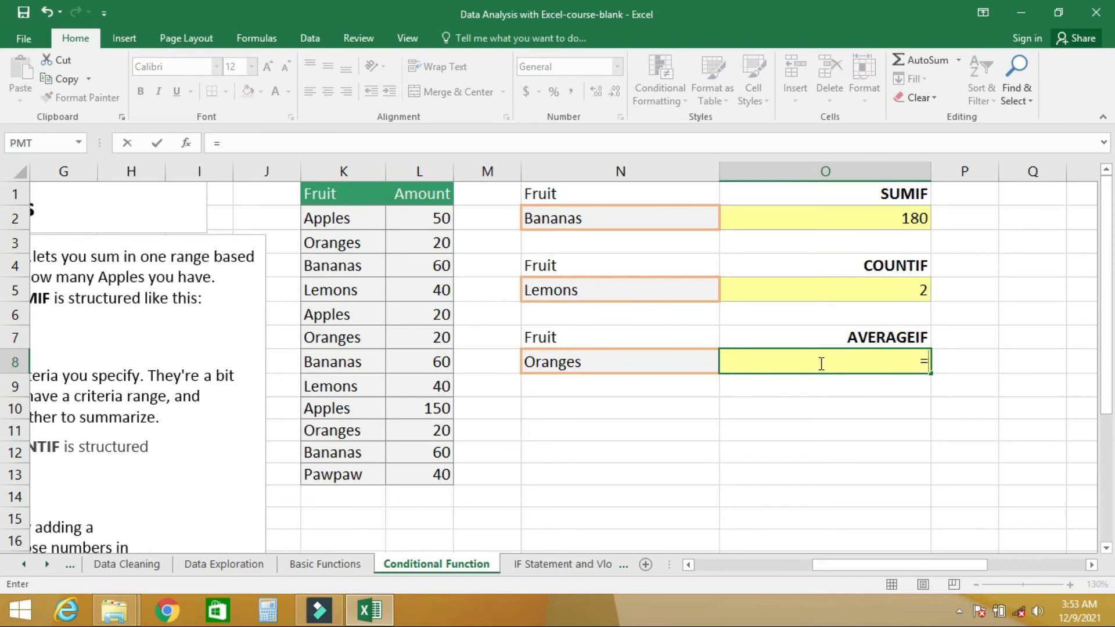
type("AVERA")
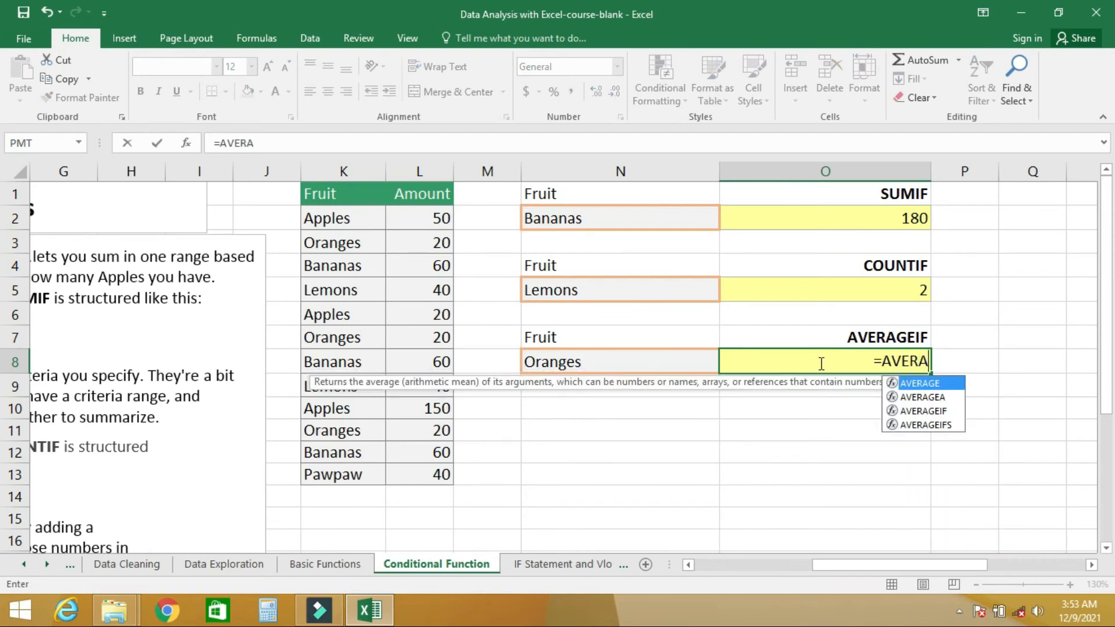
key("Down")
key("Down")
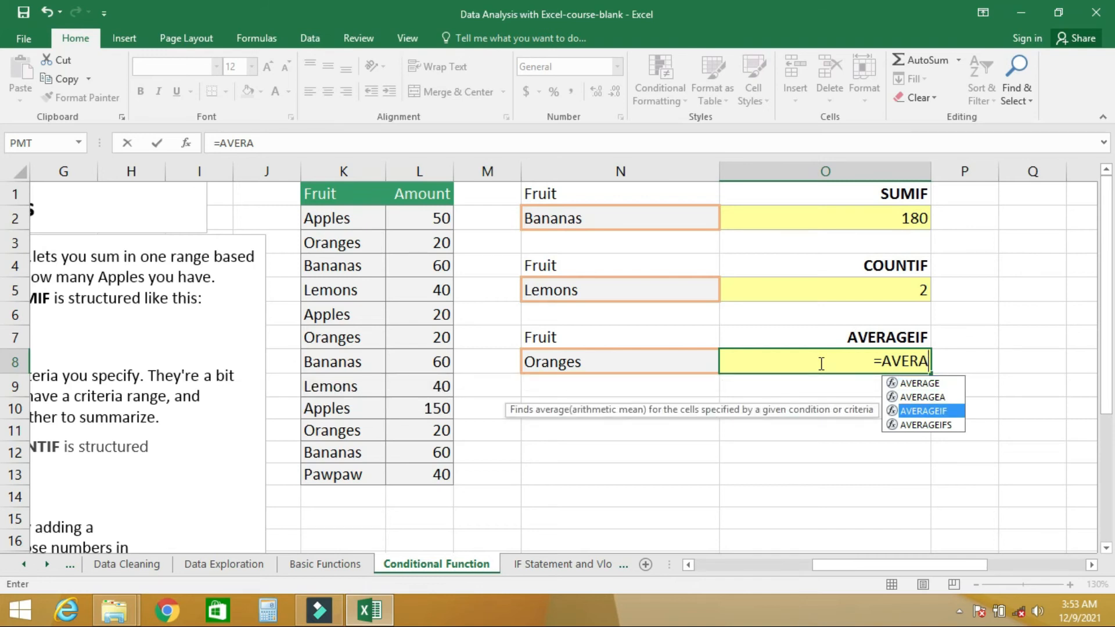
key("Tab")
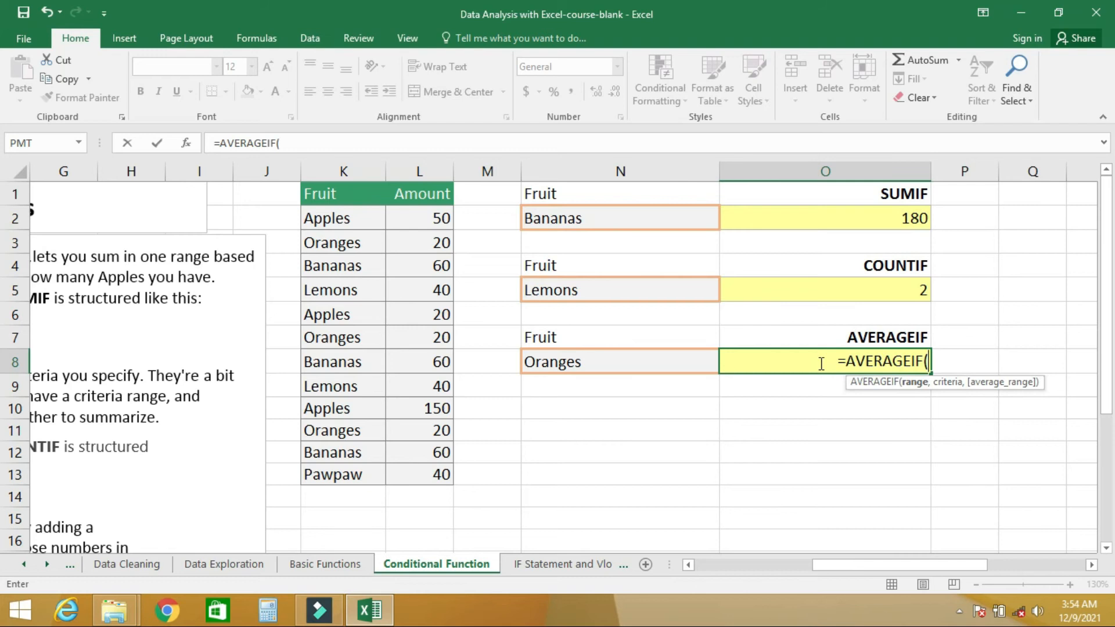
left_click_drag(1110, 394, 1109, 401)
left_click_drag(838, 564, 736, 568)
left_click_drag(1109, 334, 1110, 292)
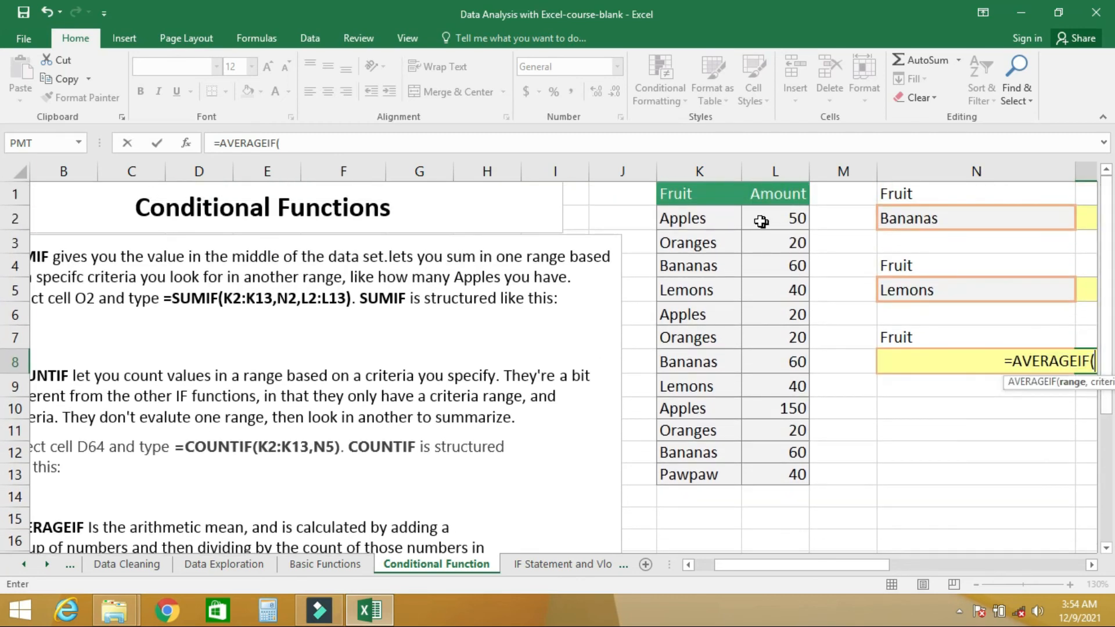
left_click(687, 217)
left_click_drag(679, 347, 676, 474)
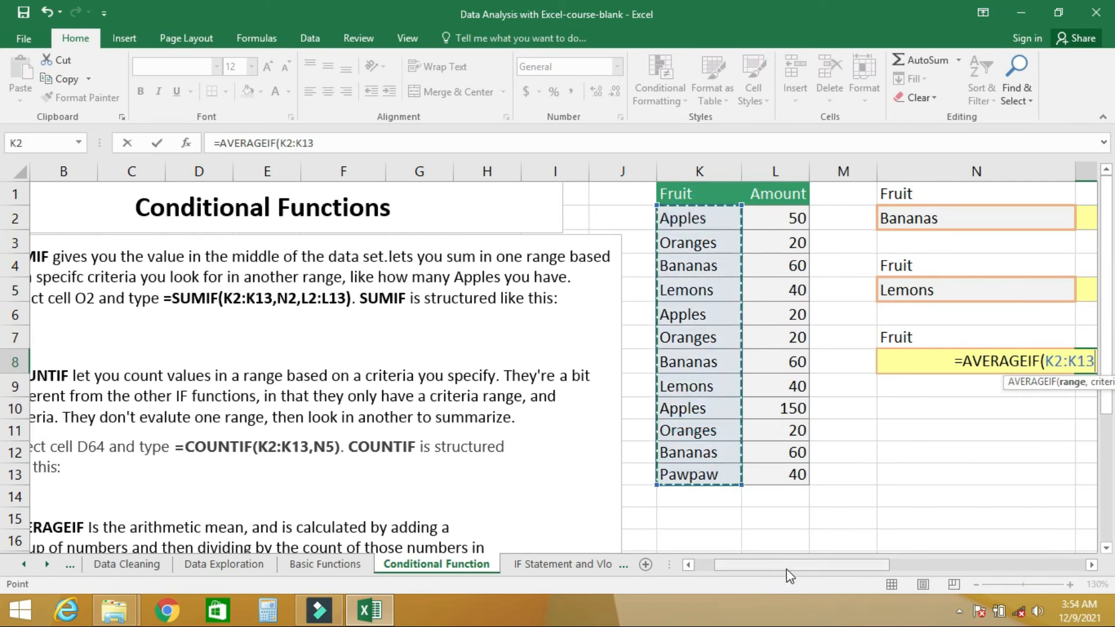
Complete the AVERAGEIF formula in O8 with N8 as the criterion and L2:L13 as the average range.
left_click_drag(788, 567, 842, 573)
type(",")
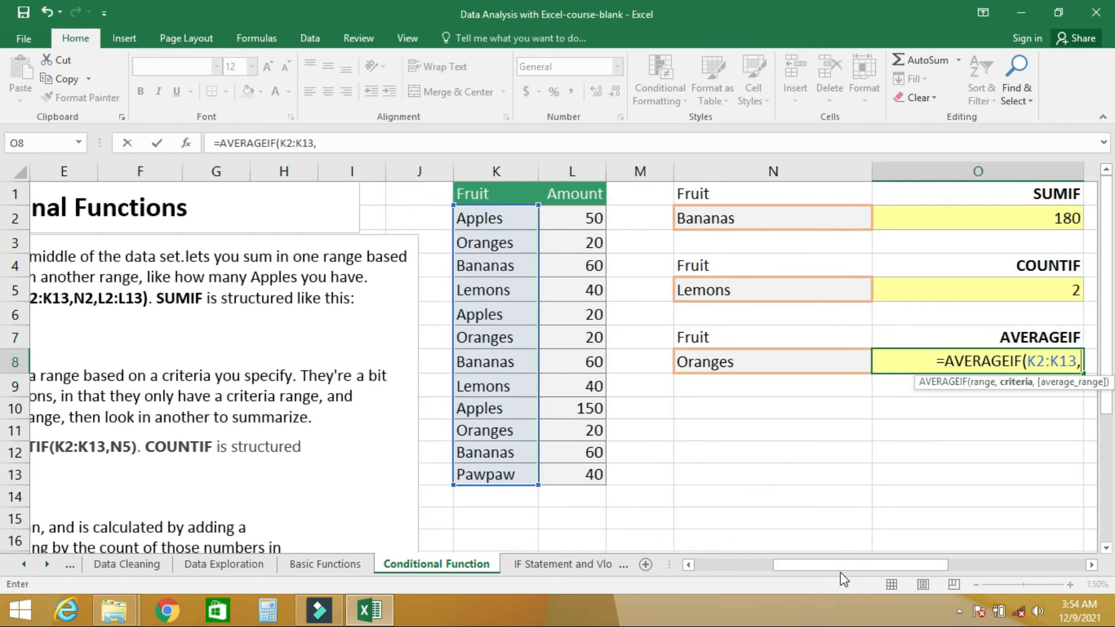
left_click(753, 360)
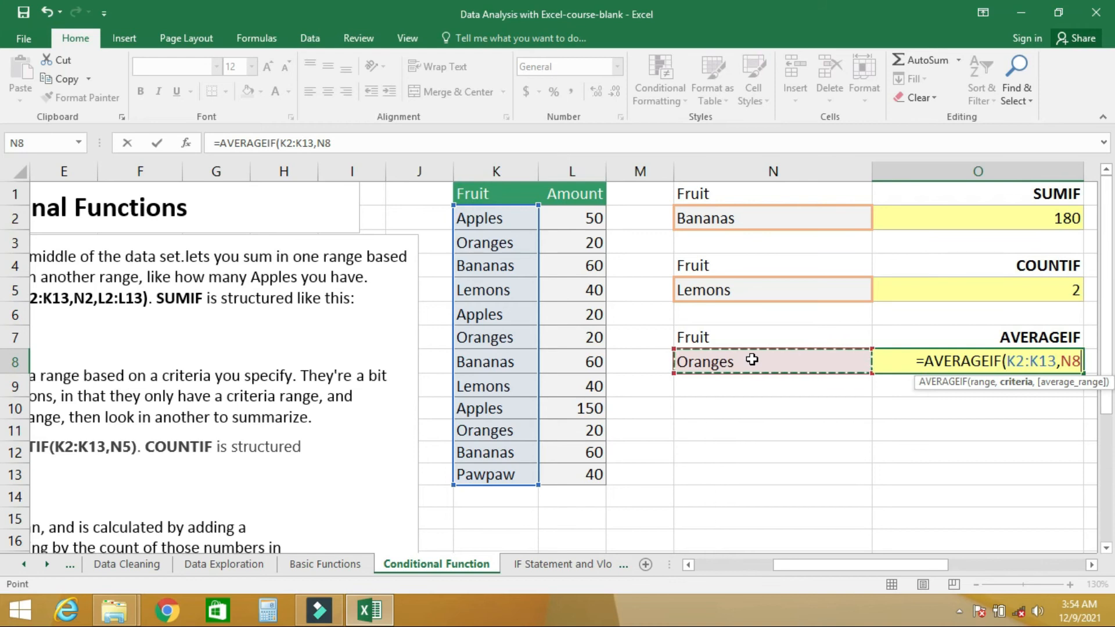
type(",")
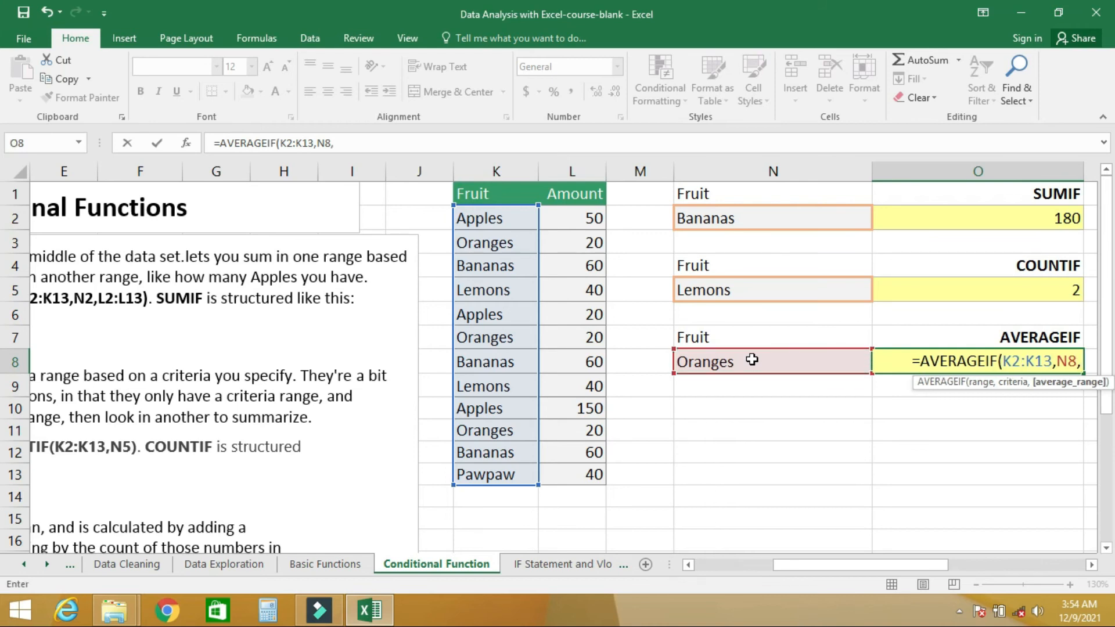
left_click_drag(580, 216, 568, 473)
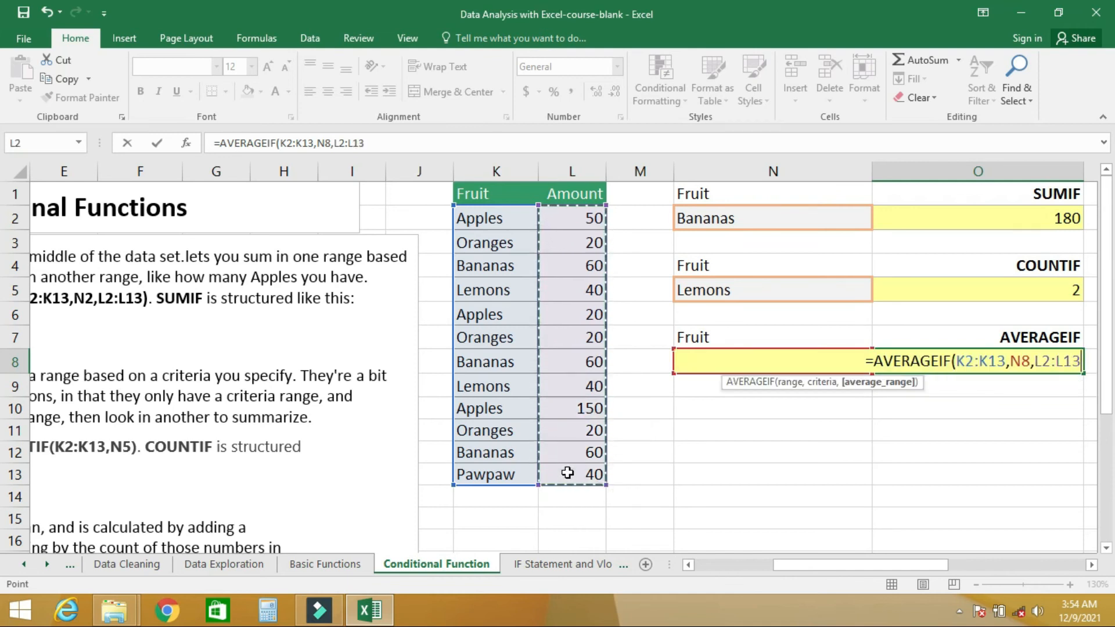
type(")")
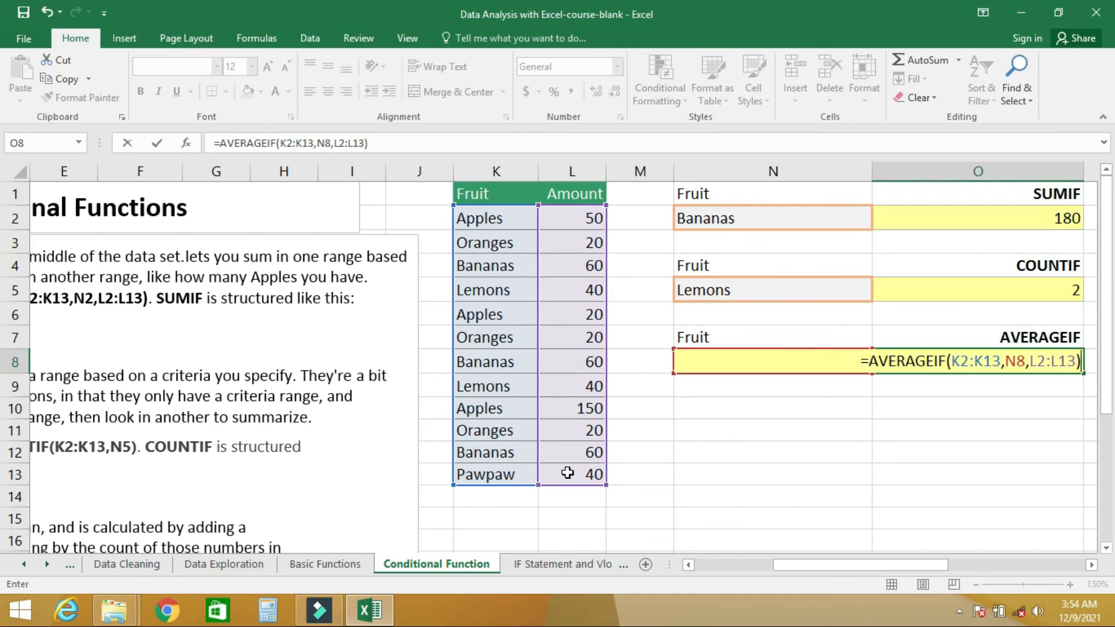
key("Return")
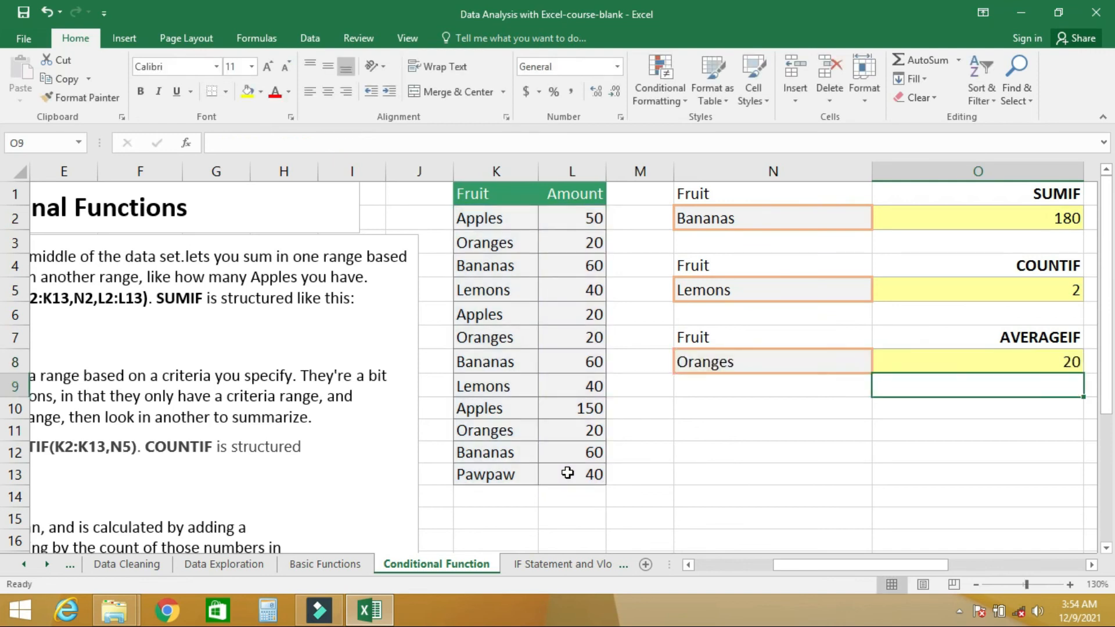
Check the AVERAGEIF result in O8 against the Oranges amounts in column L, and set the Oranges amount in L11 to 50.
left_click(931, 359)
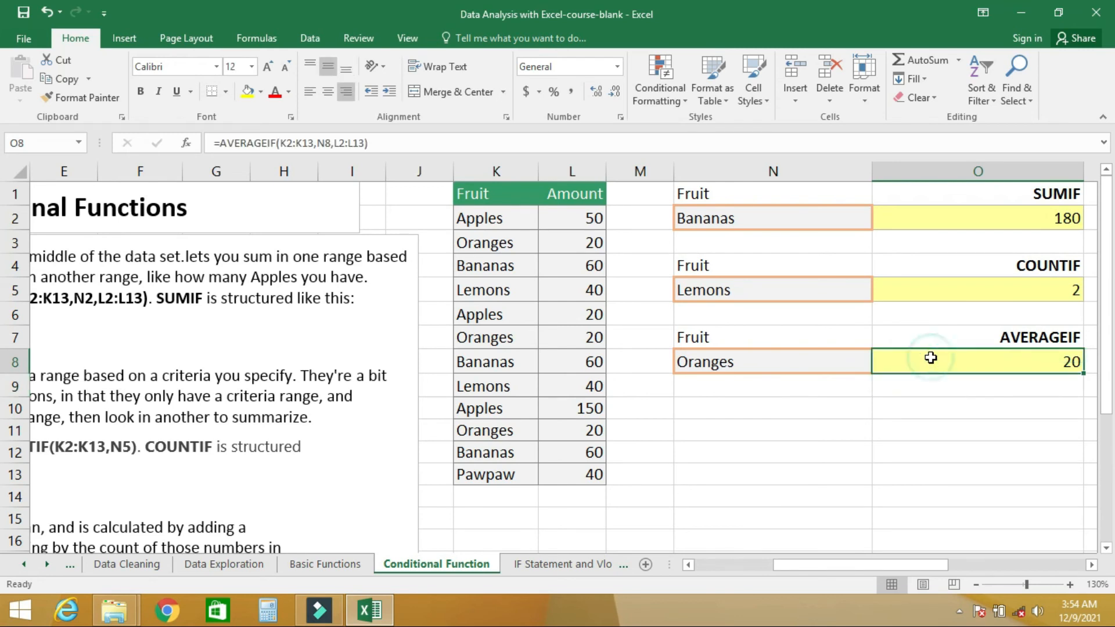
left_click(805, 361)
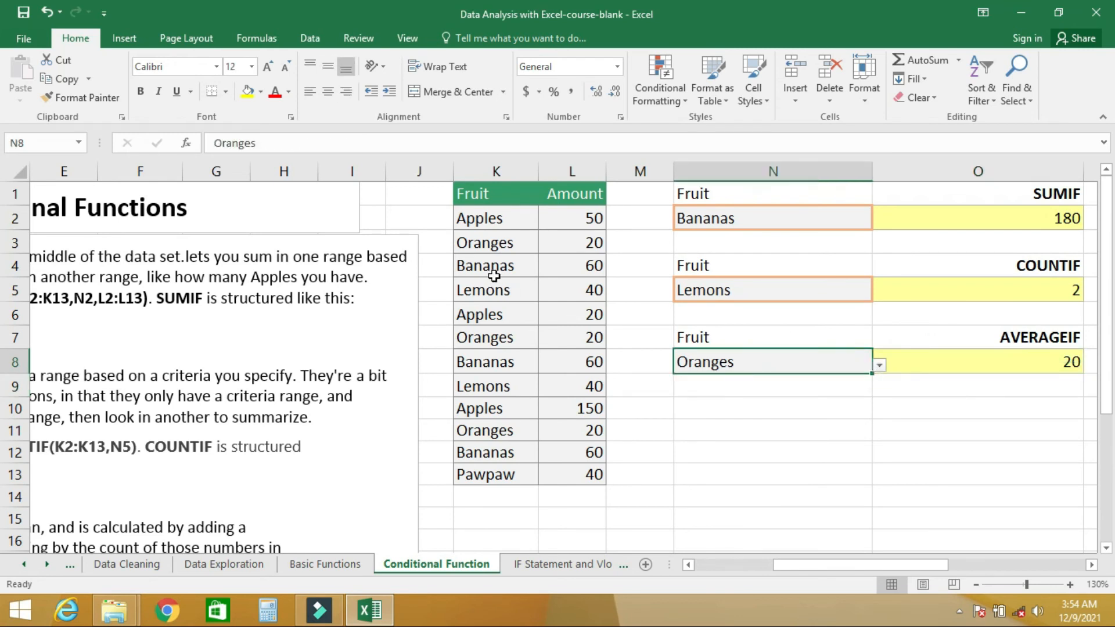
left_click(578, 247)
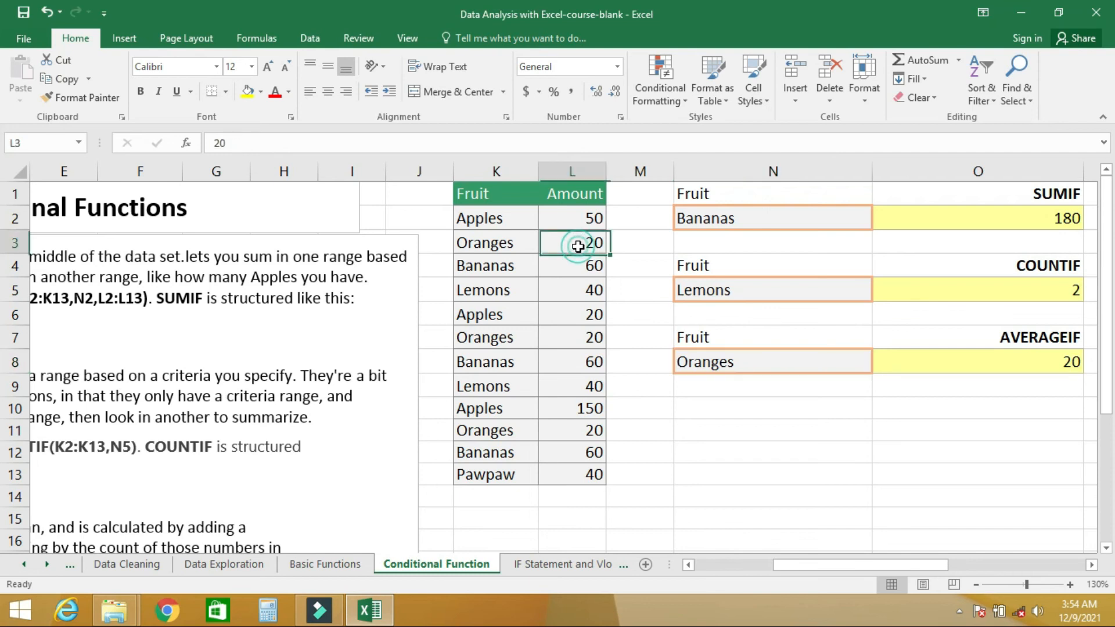
left_click(561, 343)
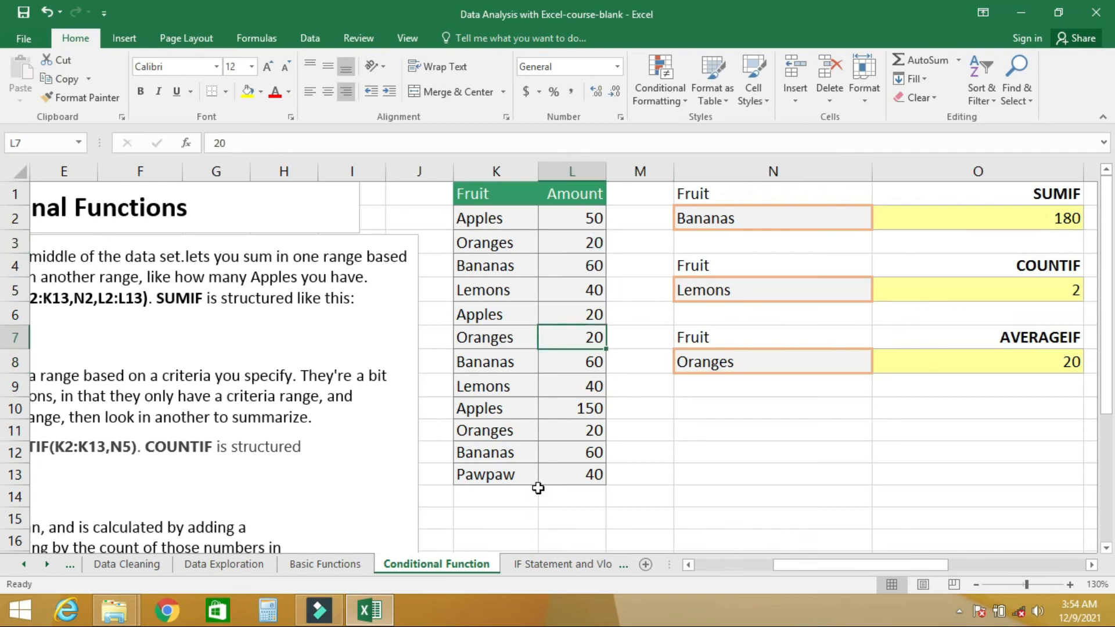
key("Return")
left_click(567, 429)
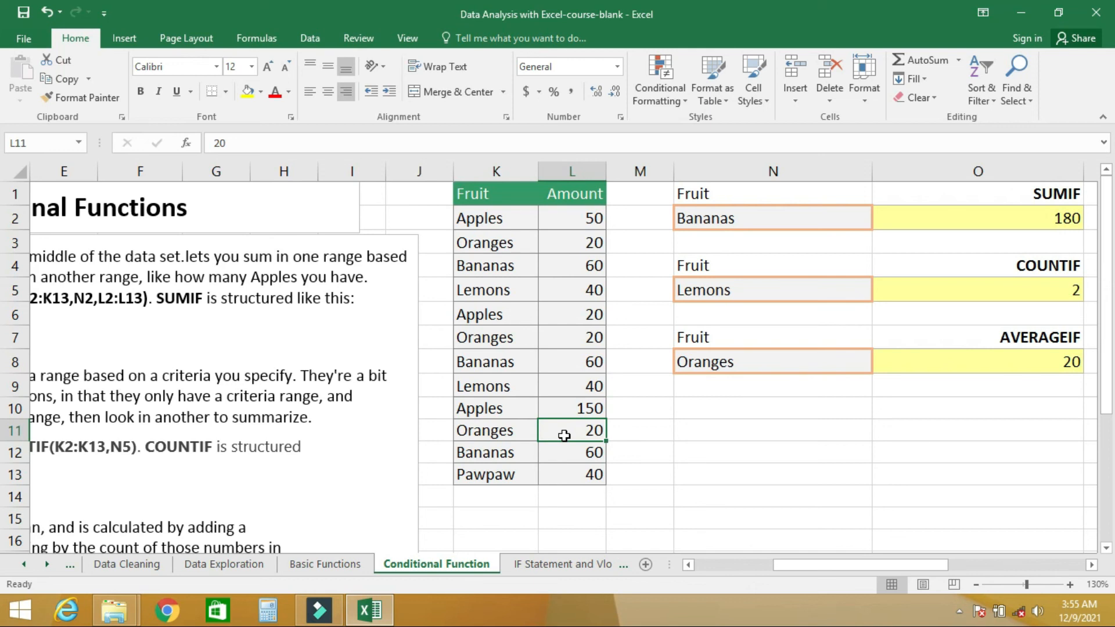
type("50")
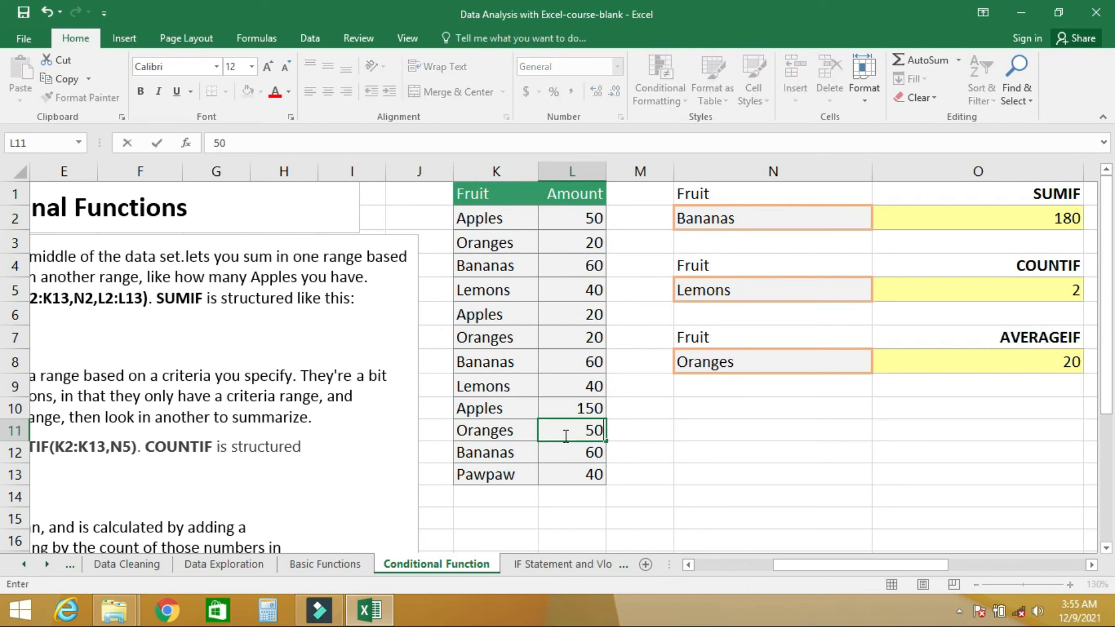
key("Return")
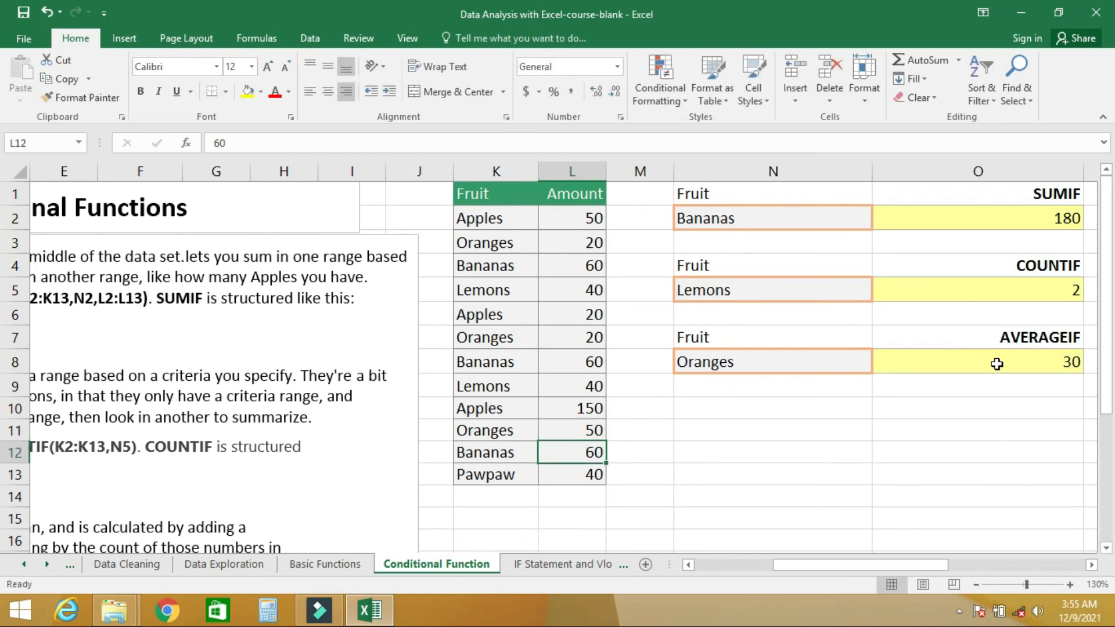
left_click(997, 365)
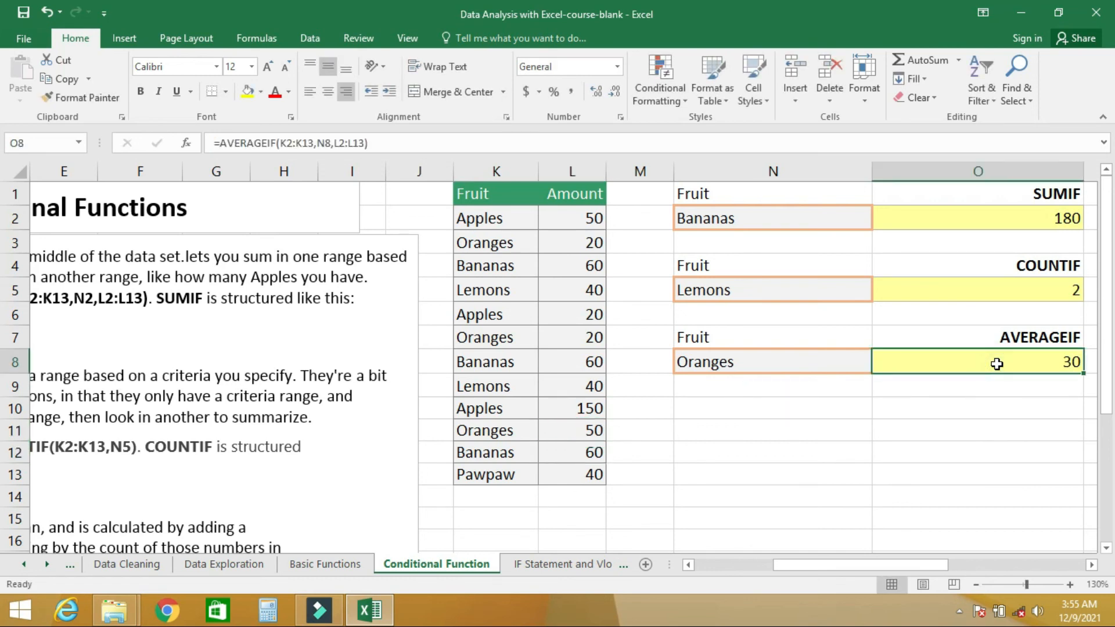
Test the AVERAGEIF formula by switching the fruit criterion in cell N8 to Bananas and finally to Lemons.
left_click(857, 363)
left_click(876, 365)
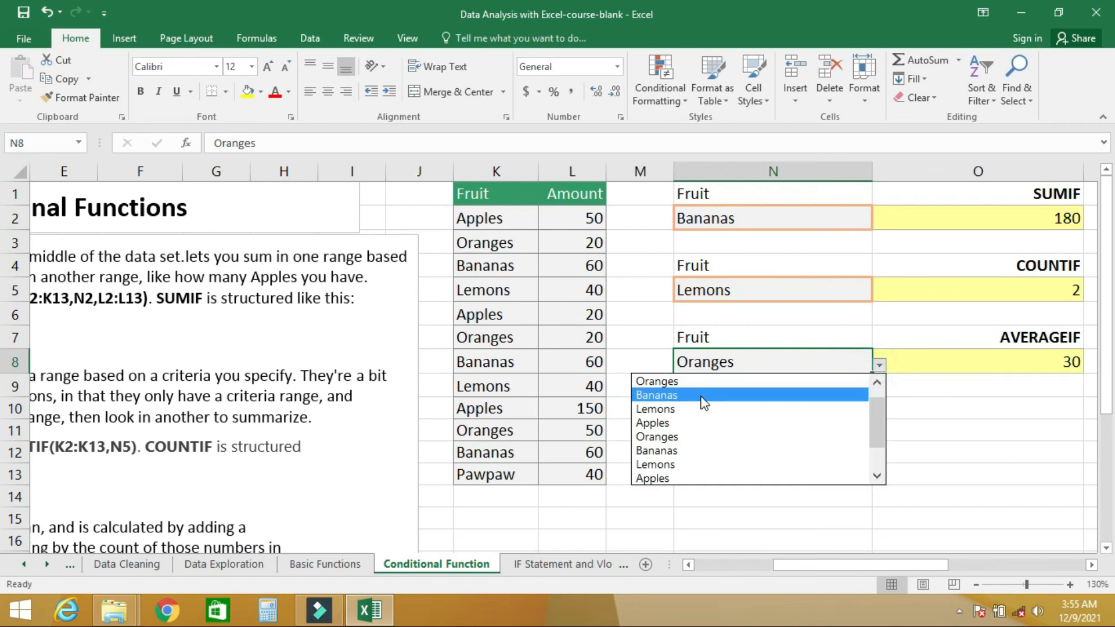
left_click(700, 395)
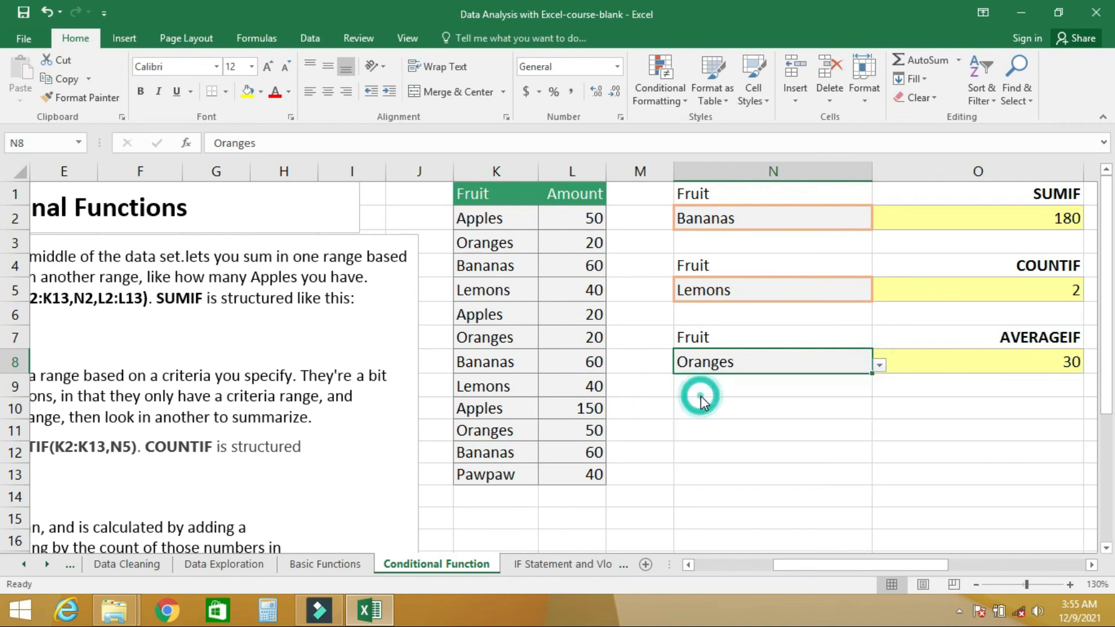
left_click(880, 364)
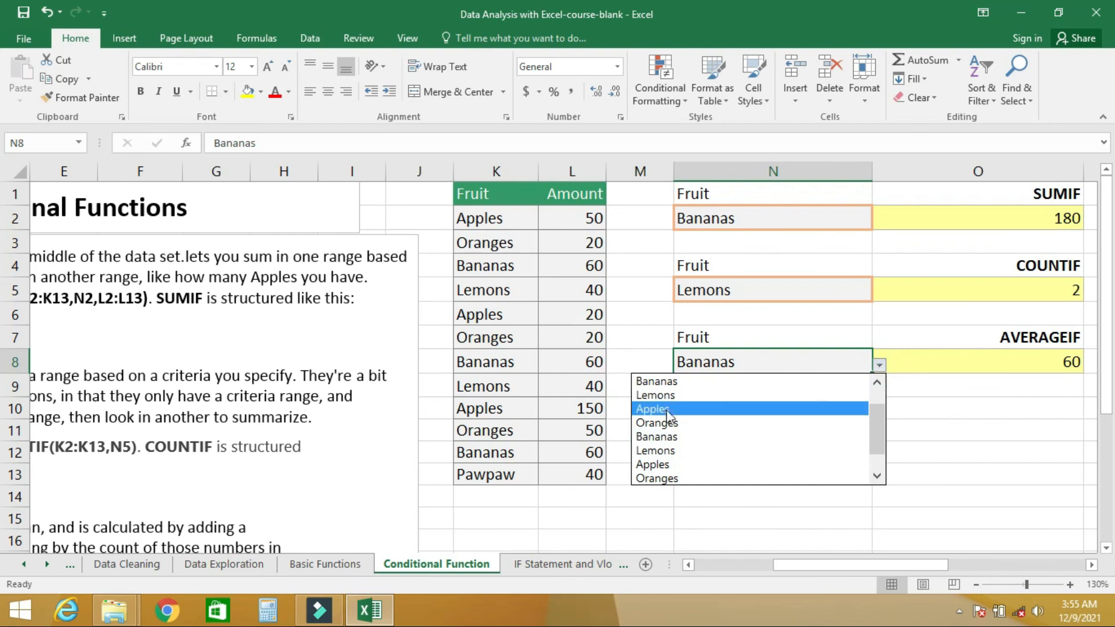
left_click(659, 452)
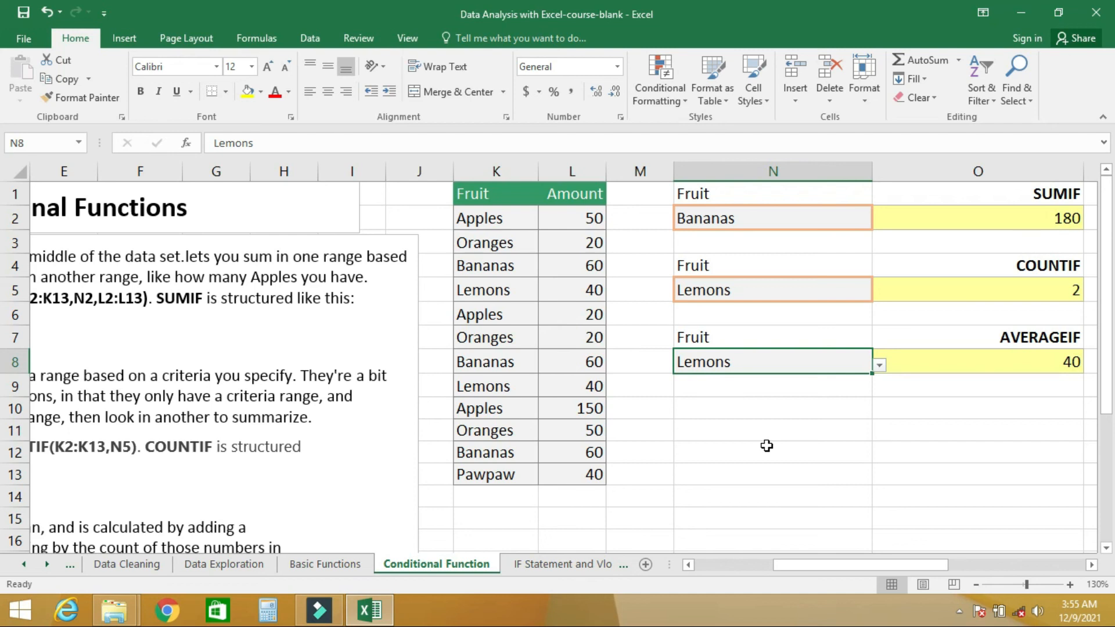
left_click(712, 562)
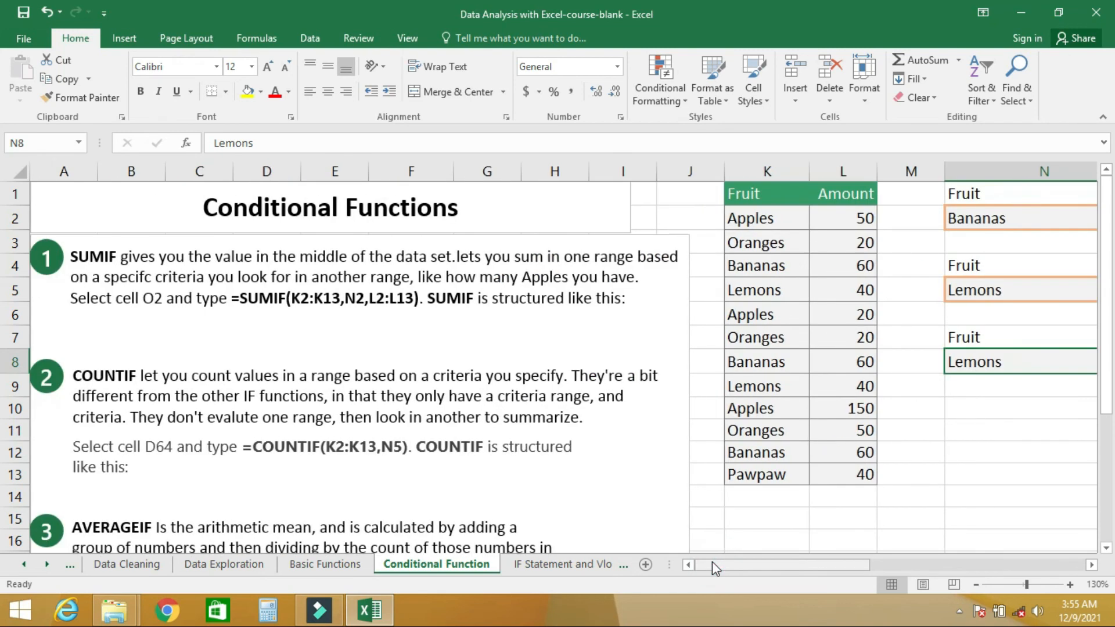